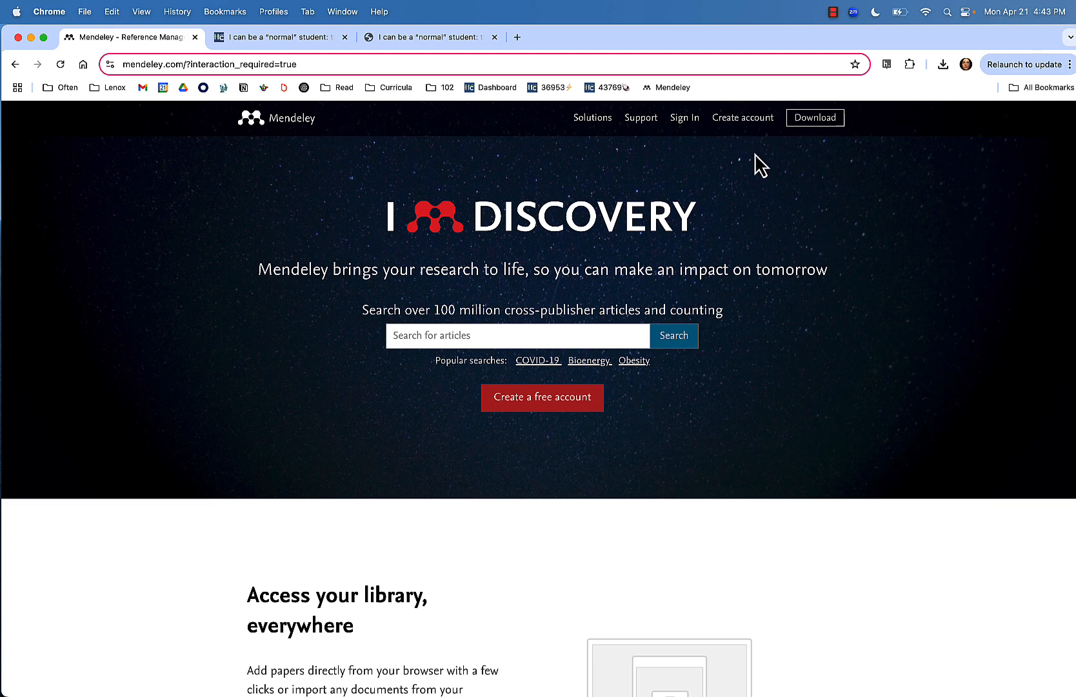
Sign in to Mendeley with the saved account credentials and open the reference library
left_click(738, 119)
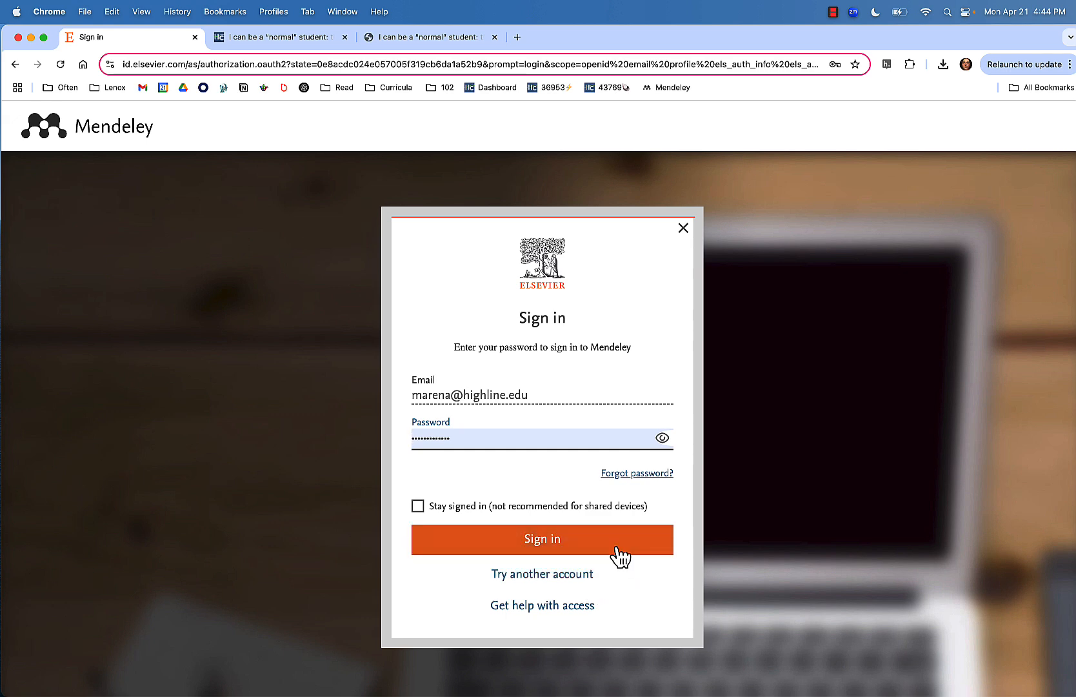
left_click(15, 64)
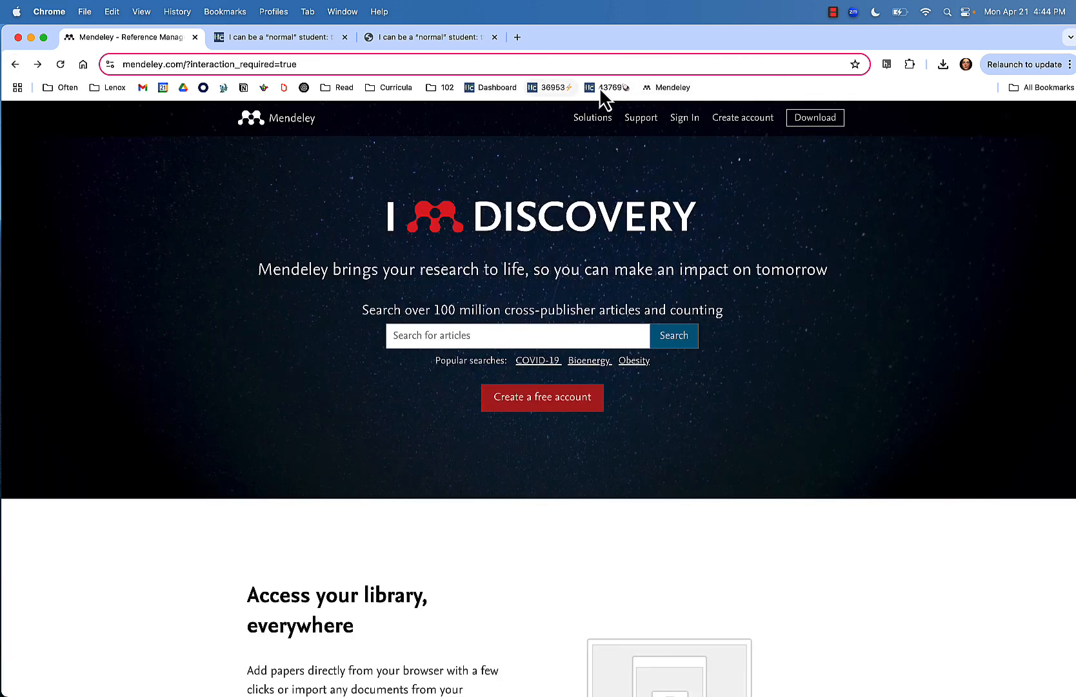
left_click(685, 120)
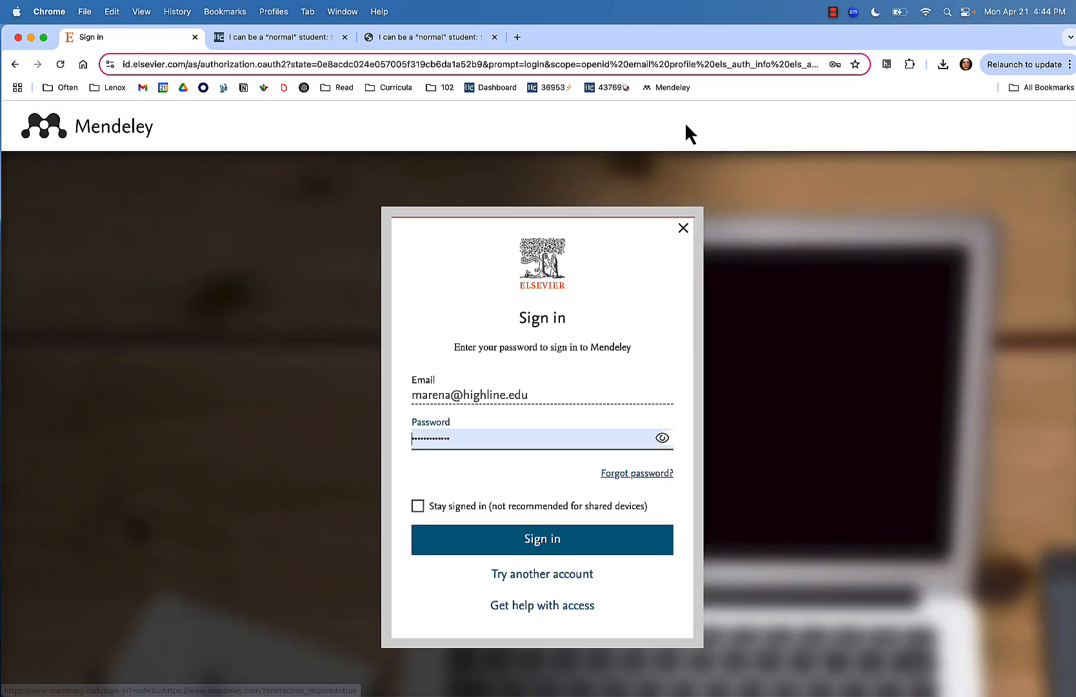
left_click(548, 540)
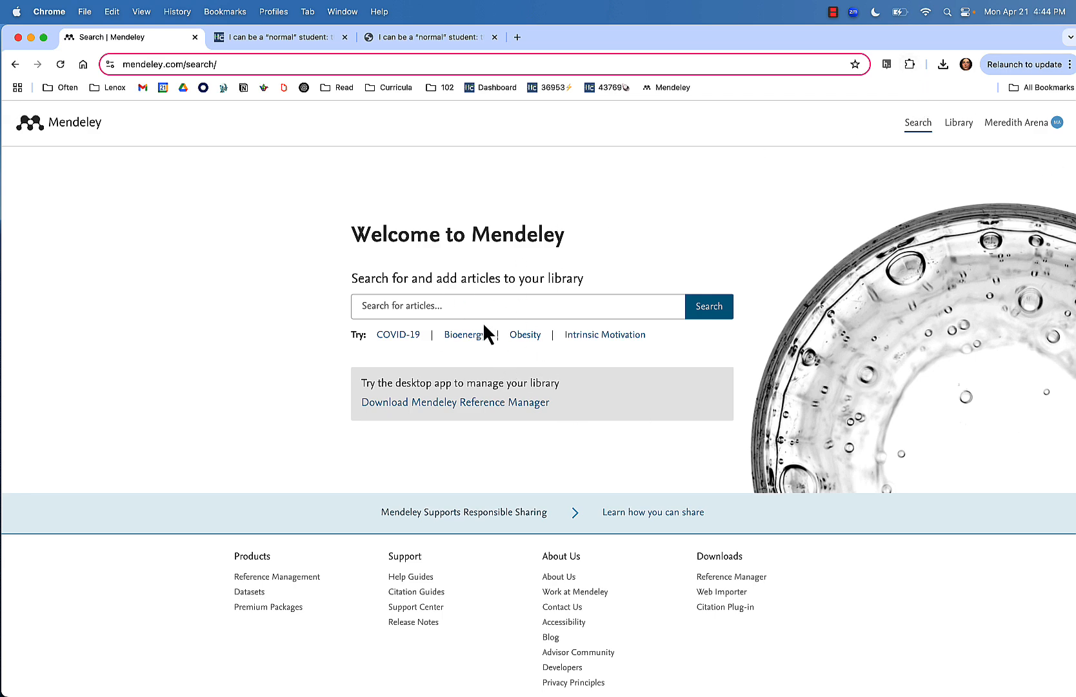
left_click(956, 126)
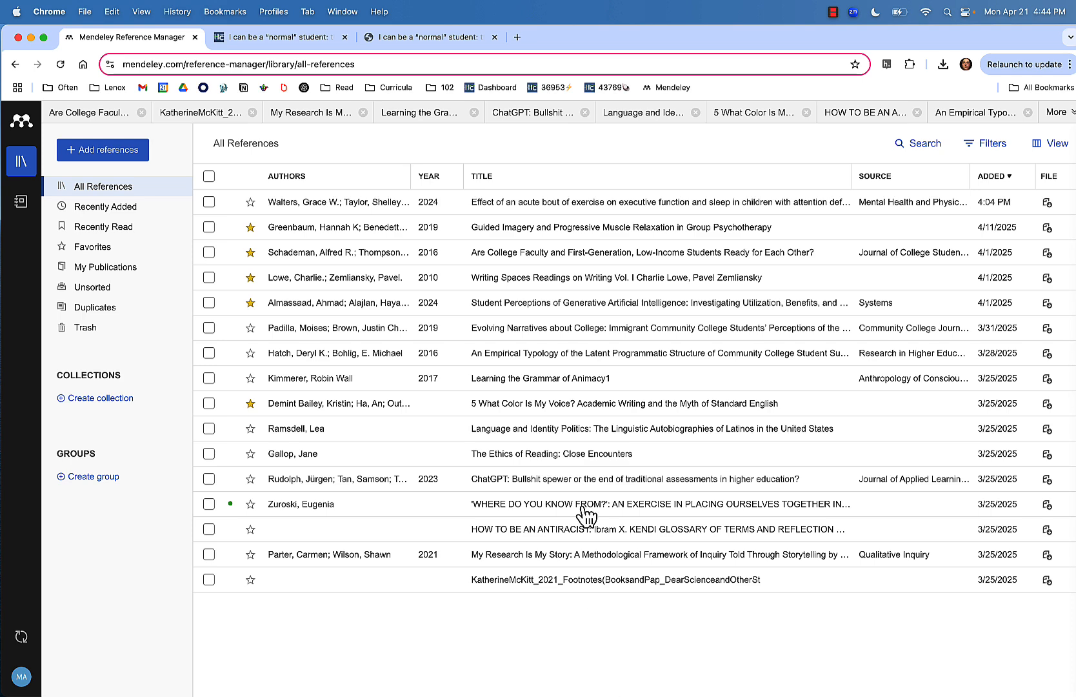
From the library record for "I can be a 'normal' student", download the article PDF to the Desktop, named with the three authors' surnames
left_click(296, 48)
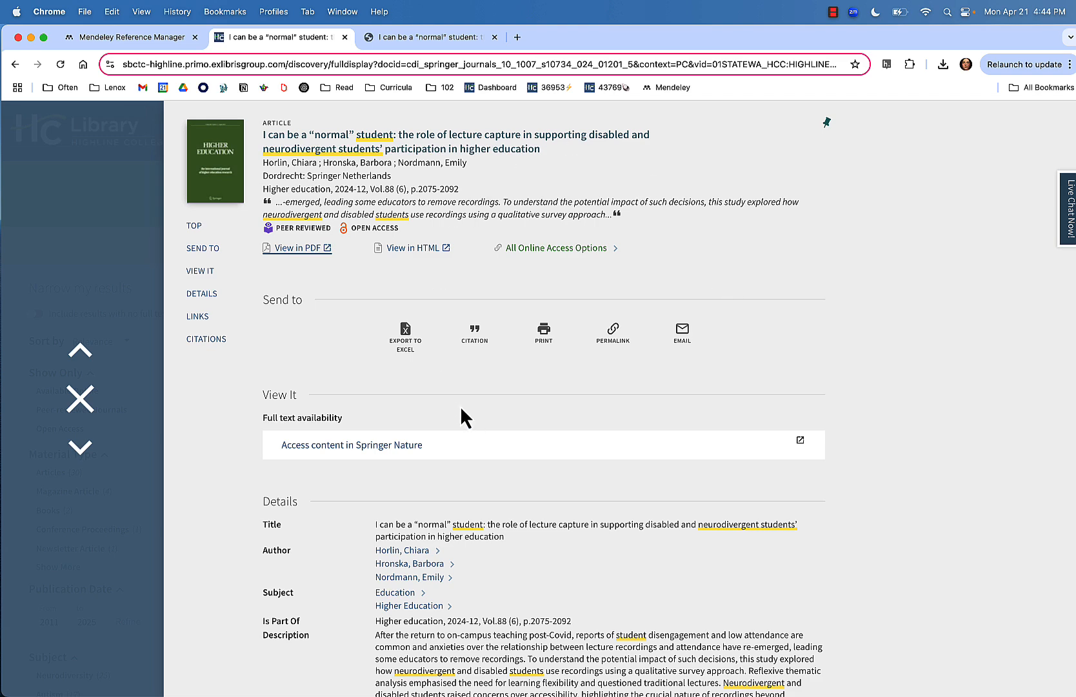
left_click(286, 249)
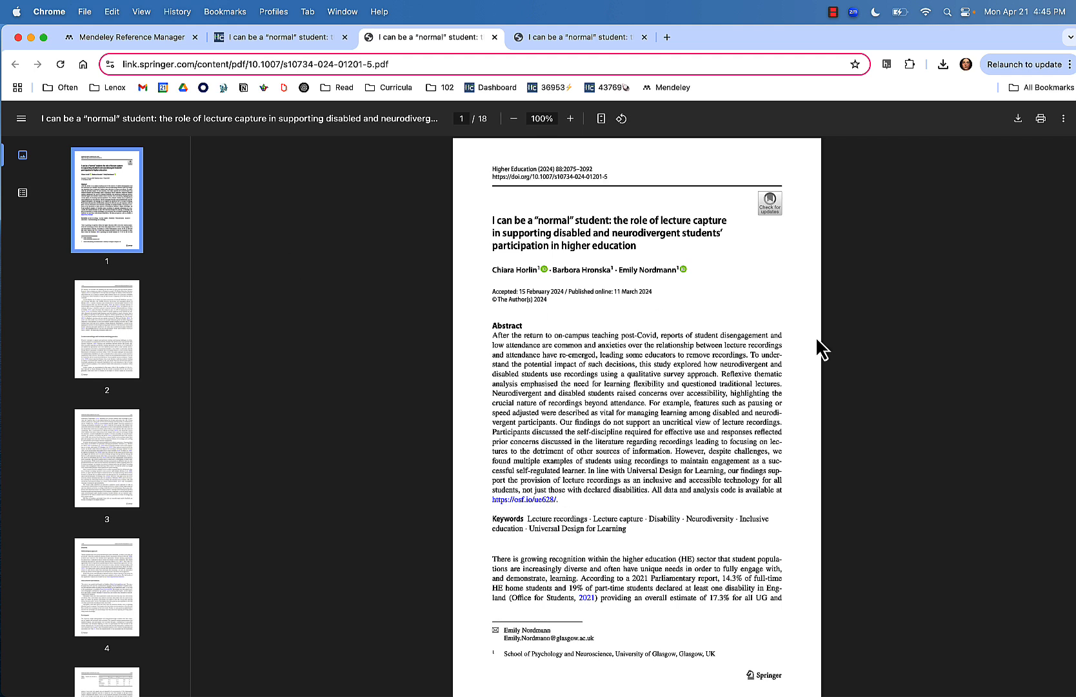
left_click(1017, 121)
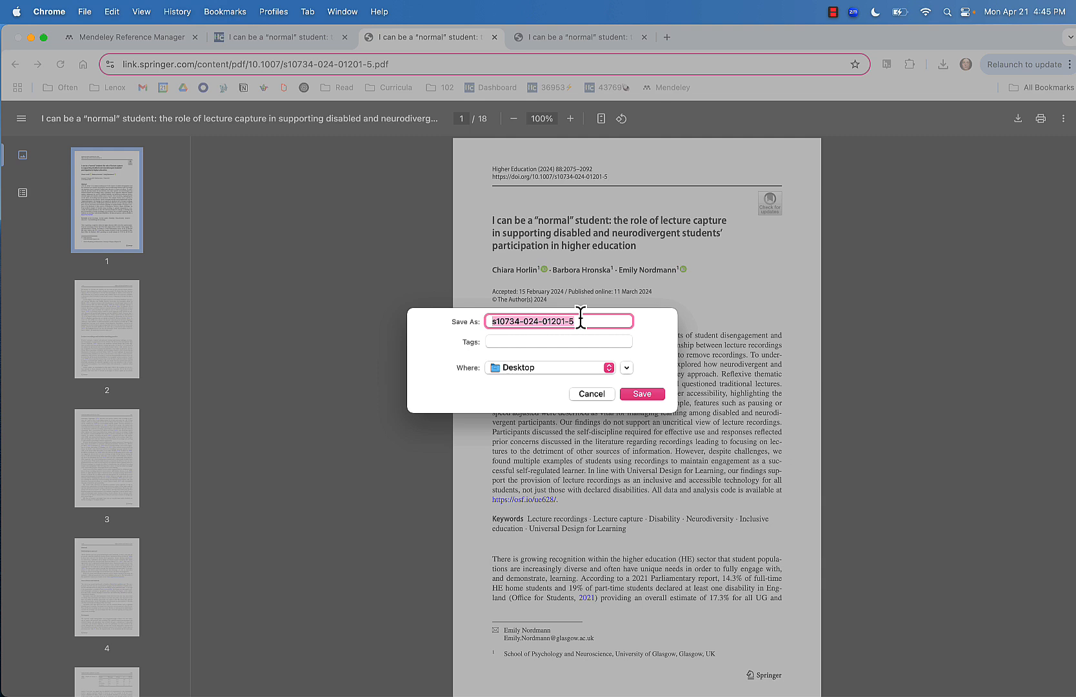
type("Hor")
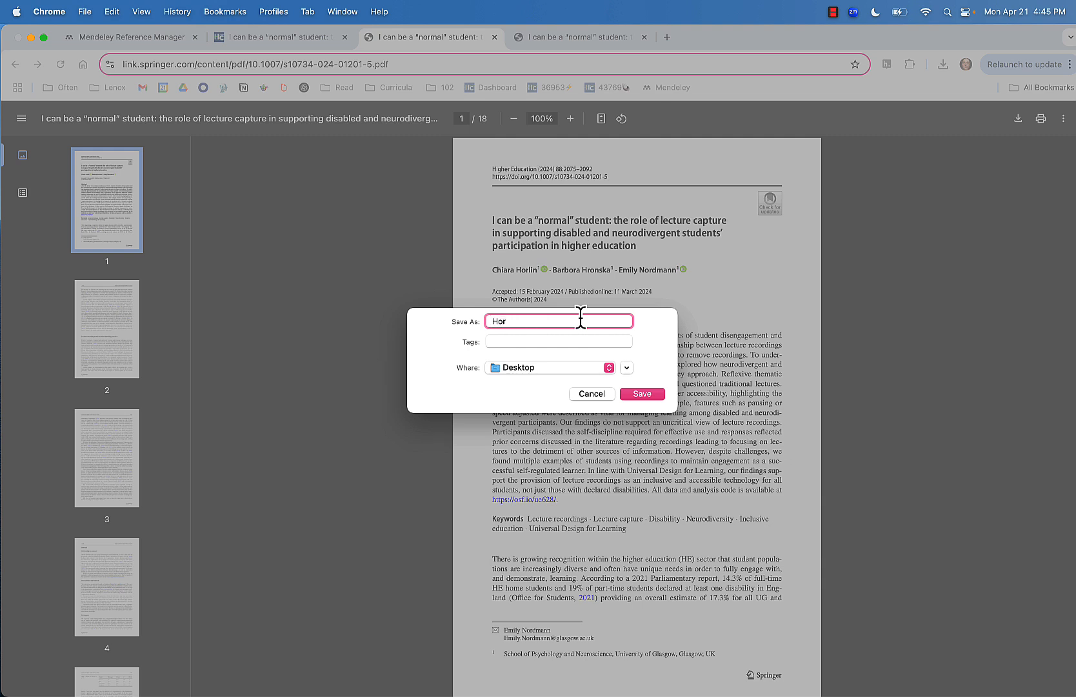
type("lin, Hronska, Nordmann")
left_click(643, 394)
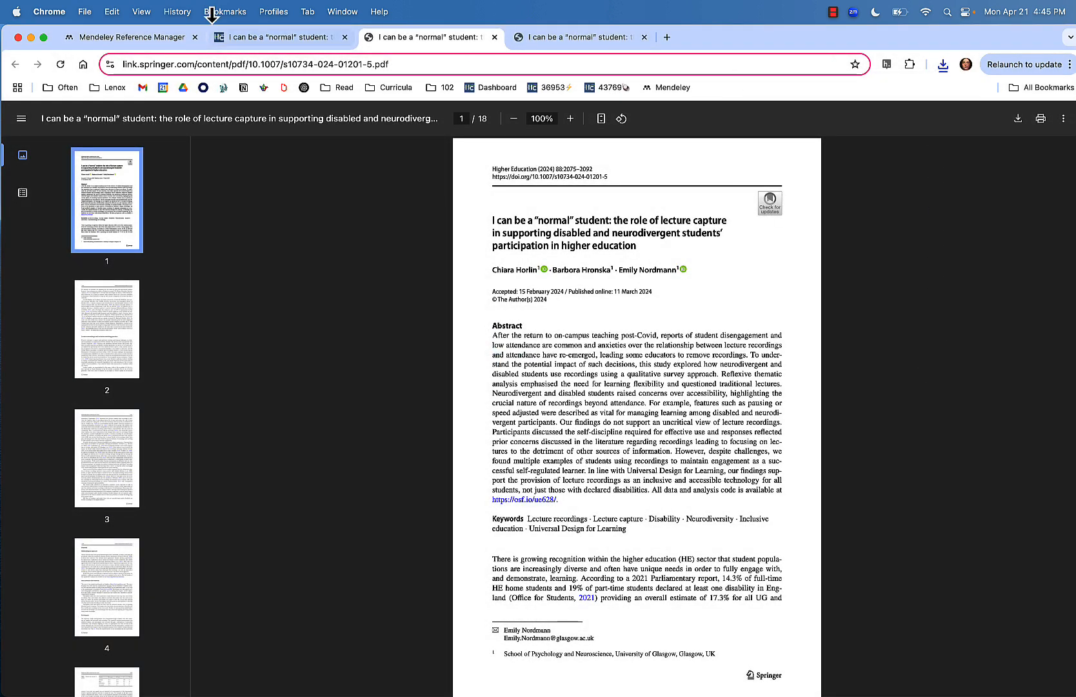
Import the downloaded article PDF from the Desktop into the Mendeley reference library
left_click(134, 36)
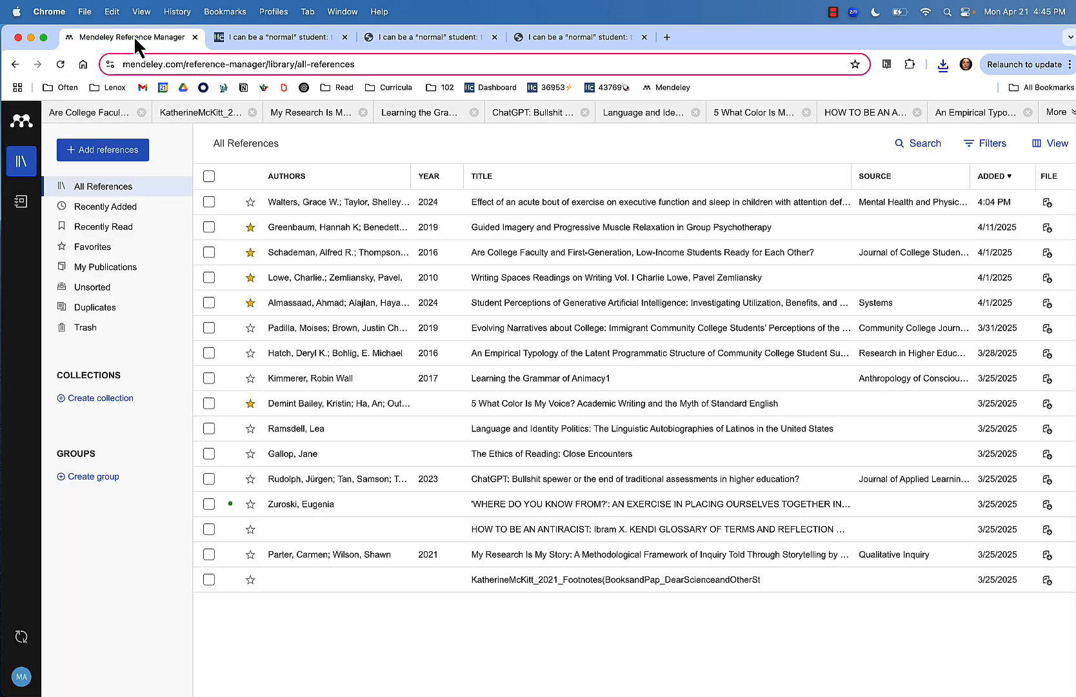
left_click(107, 153)
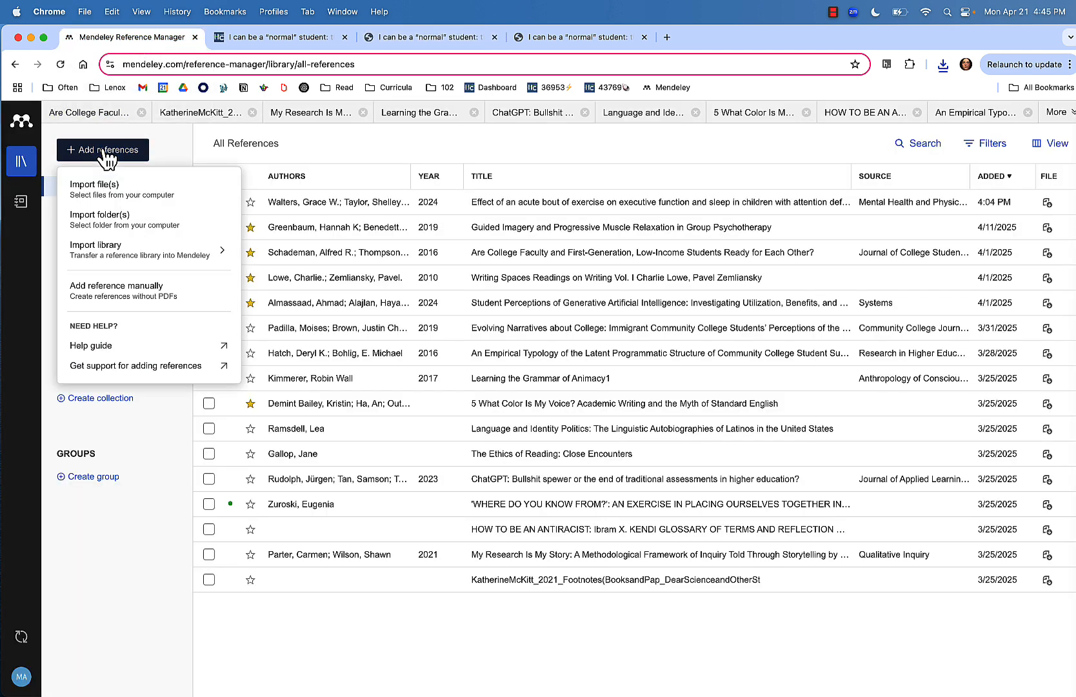
left_click(105, 194)
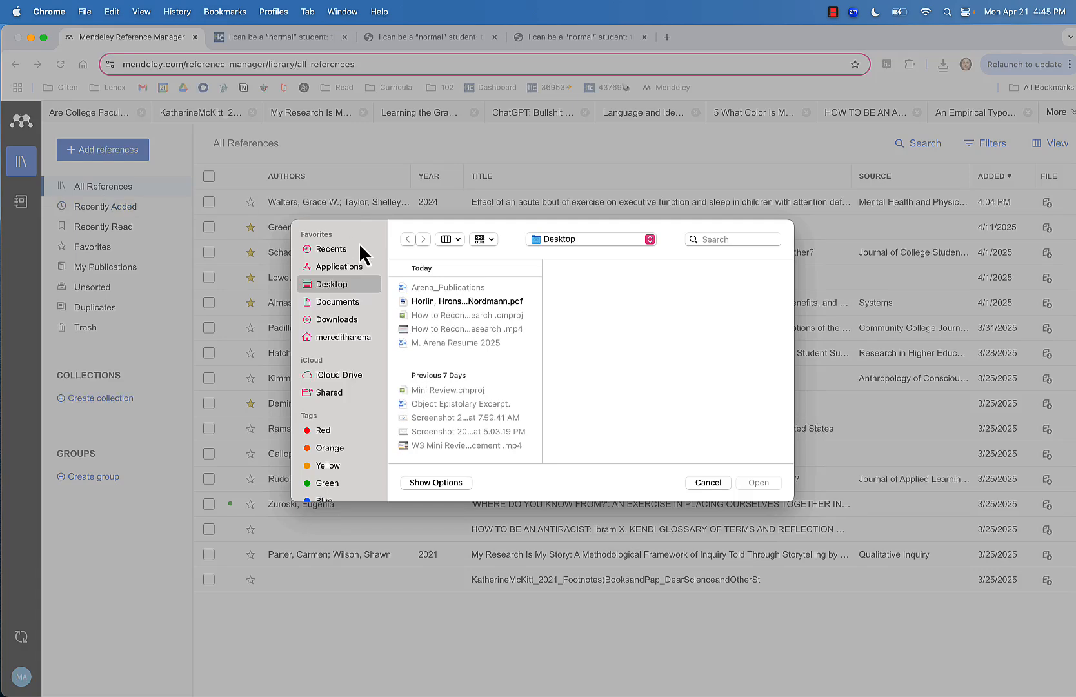
left_click(434, 300)
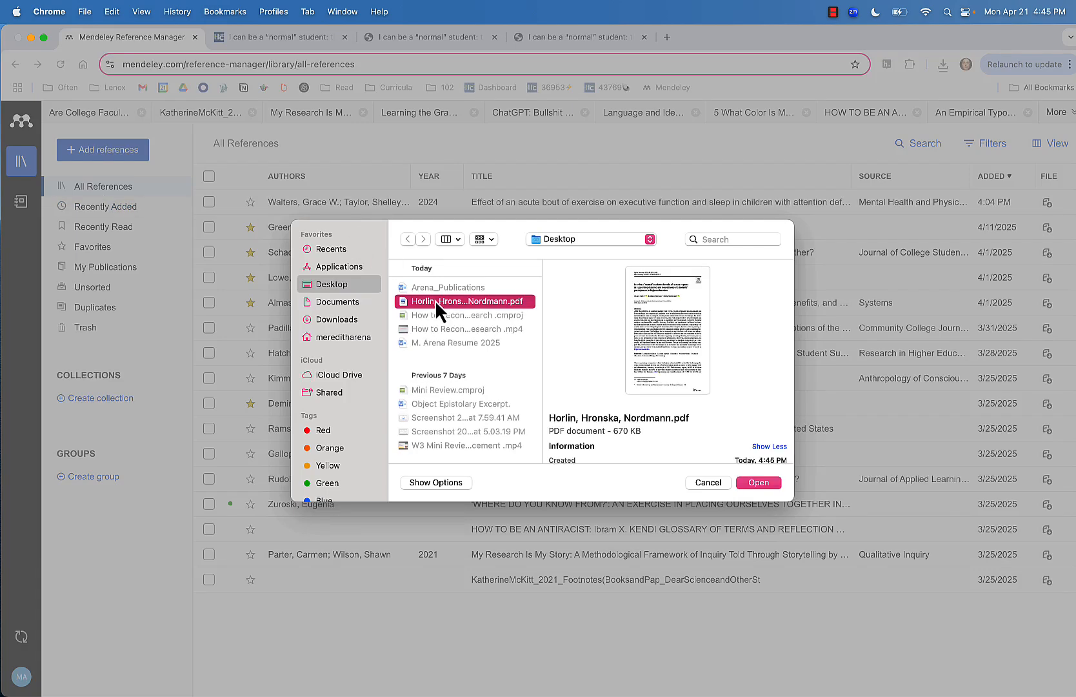
left_click(758, 481)
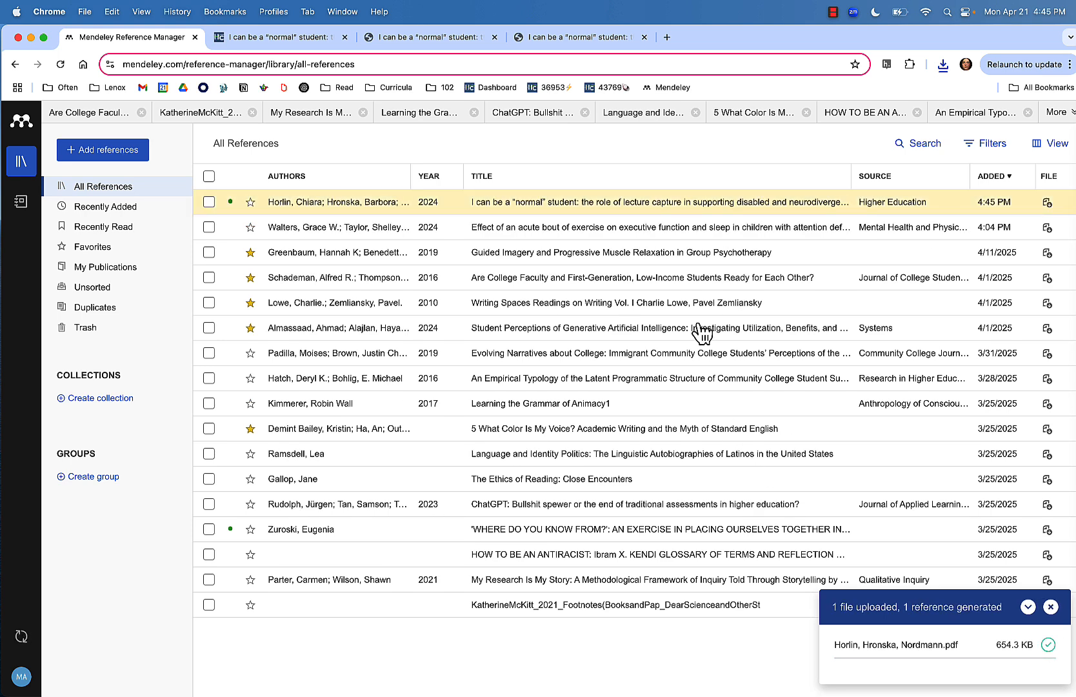
Mark the newly imported reference as a favorite and review its bibliographic details
left_click(250, 202)
left_click(516, 202)
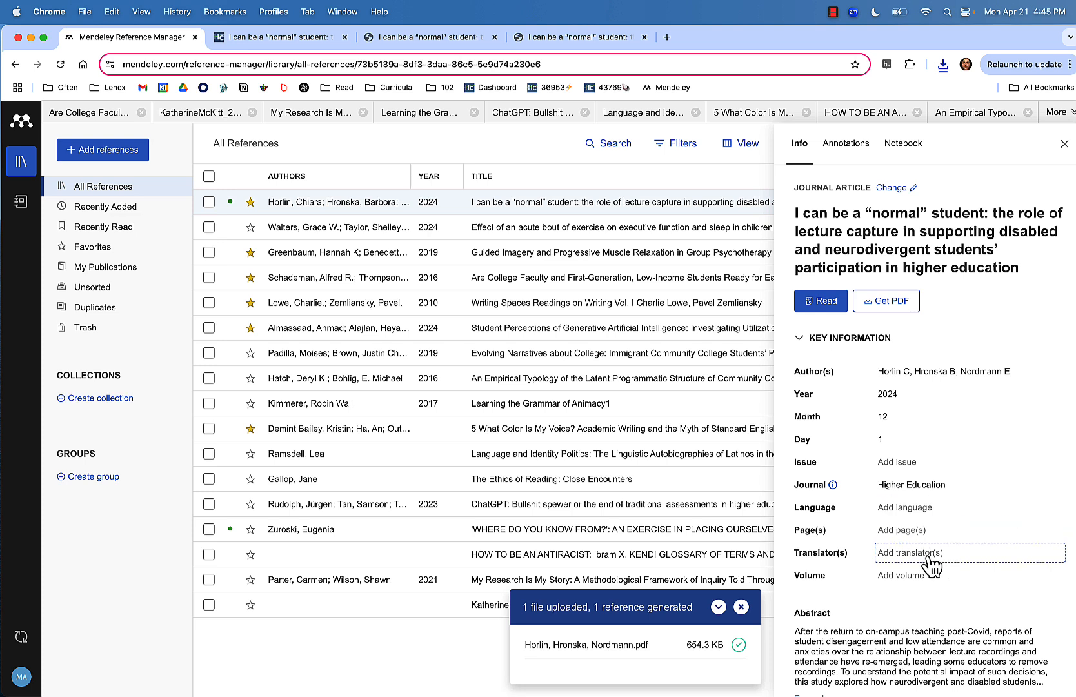
scroll(936, 581, "down", 5)
scroll(959, 583, "down", 7)
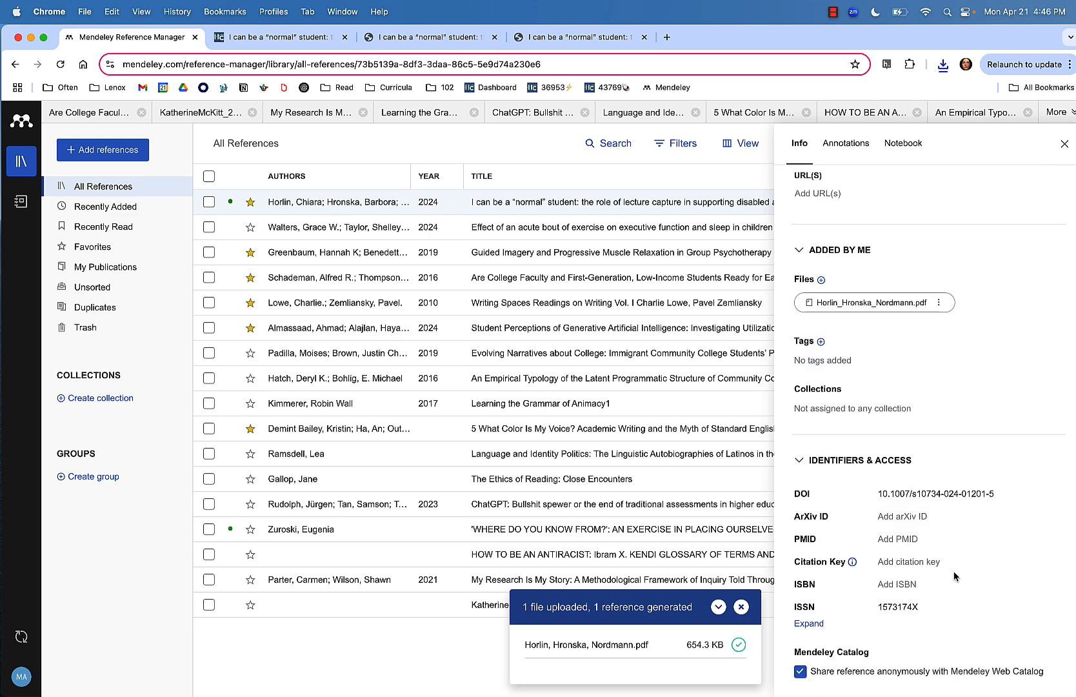
scroll(953, 571, "up", 12)
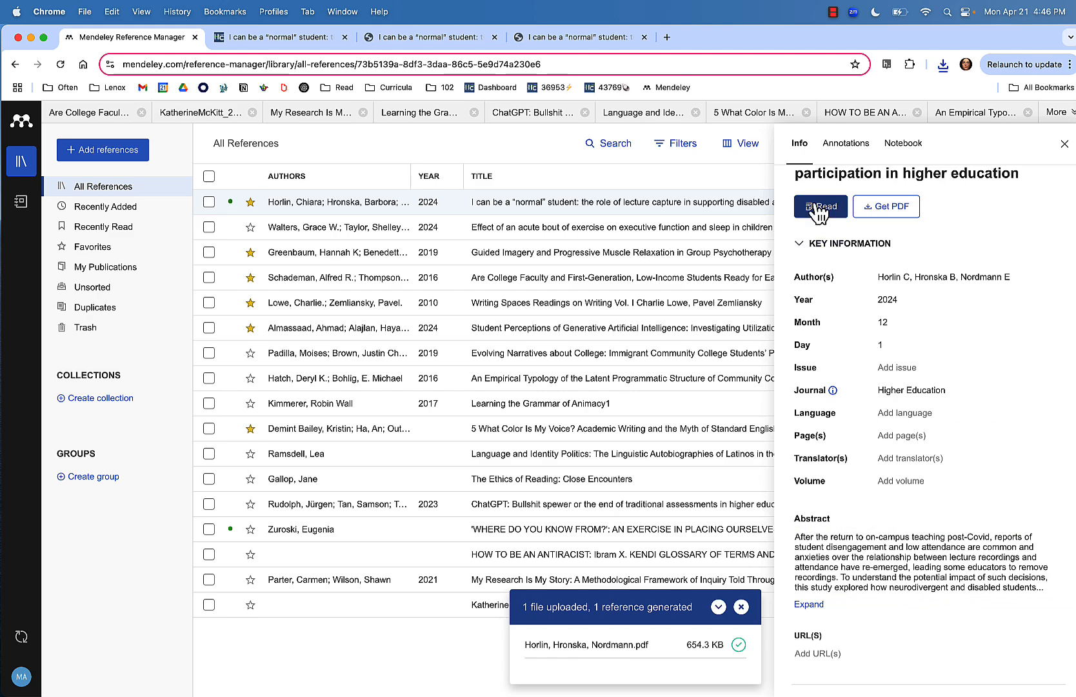
Open the article in the reader without the details pane and highlight the abstract's first sentence in yellow
left_click(819, 207)
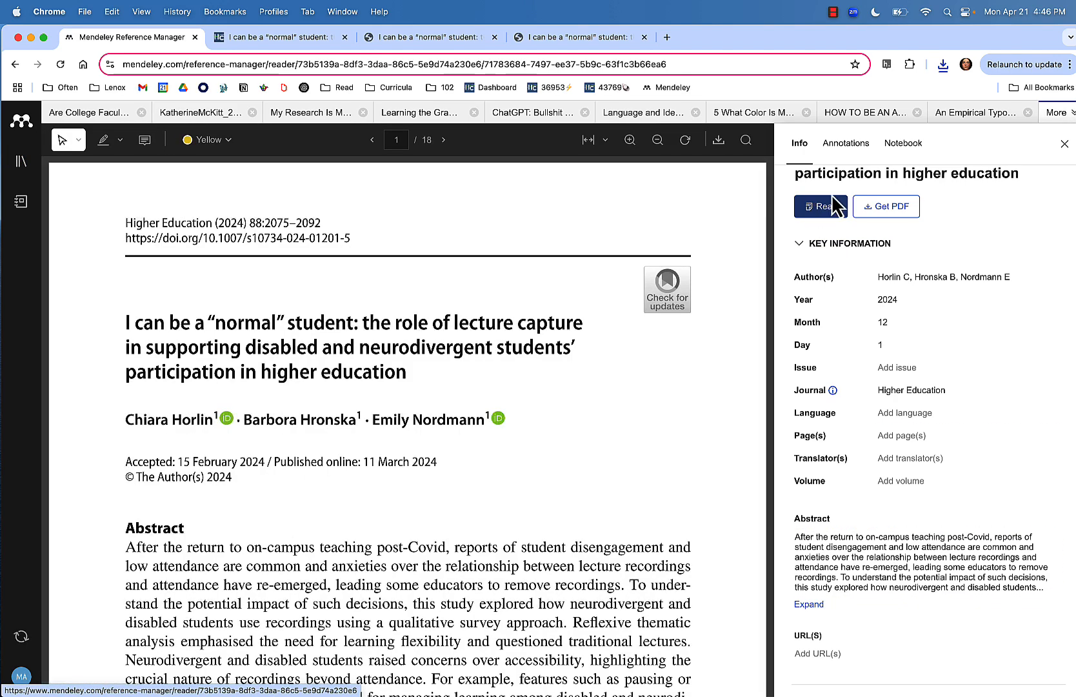
left_click(1064, 143)
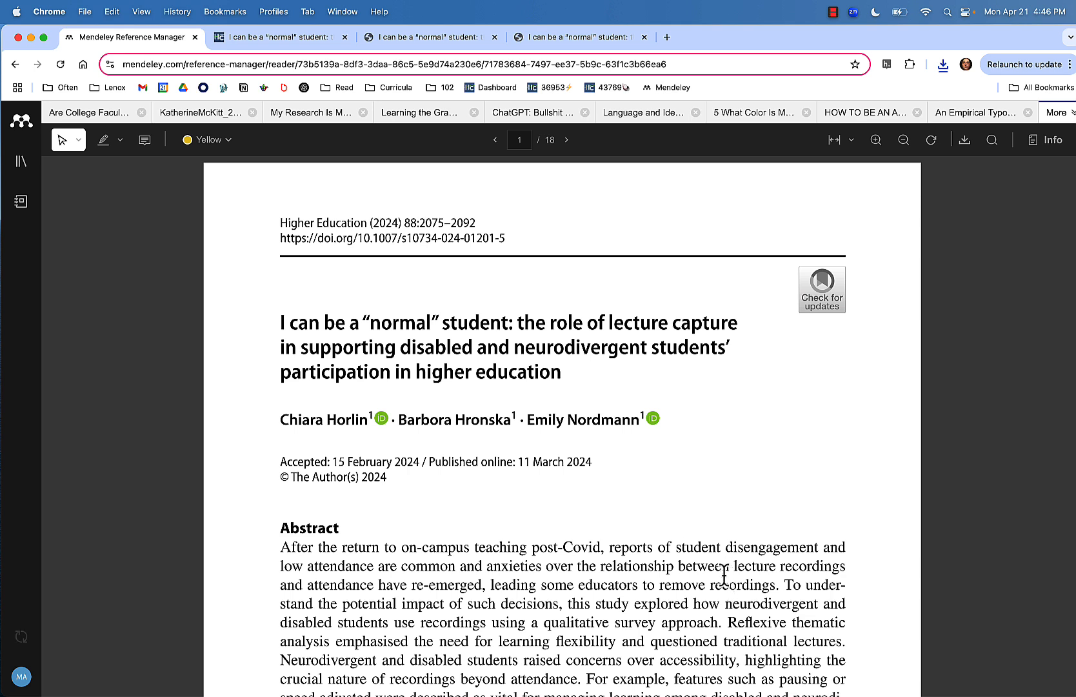
left_click(120, 140)
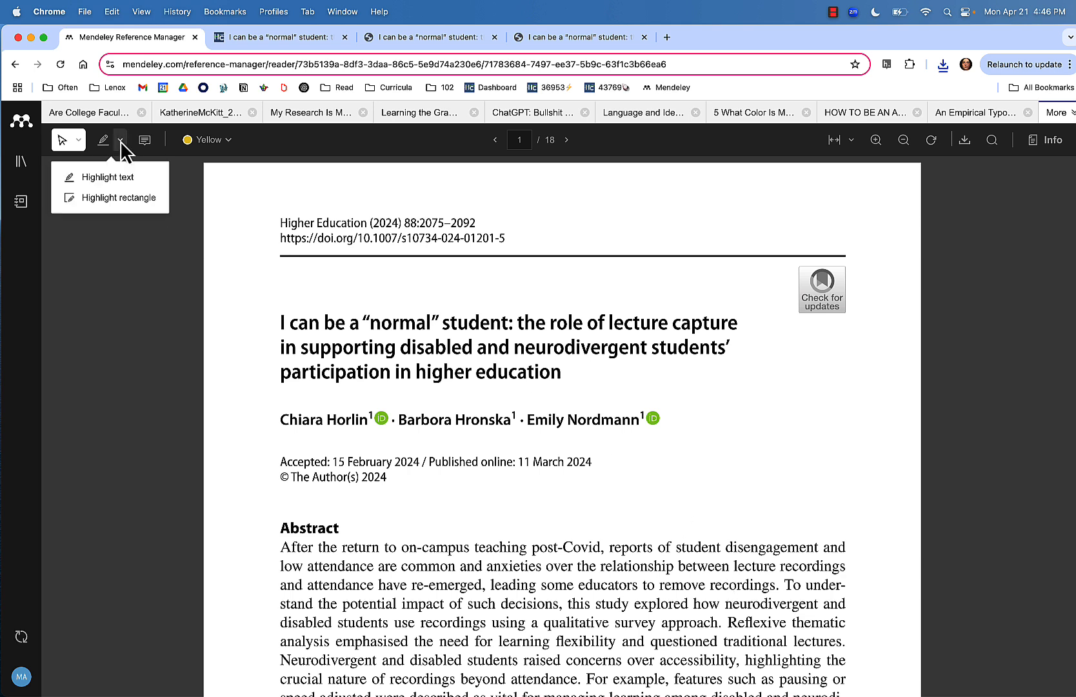
left_click(111, 178)
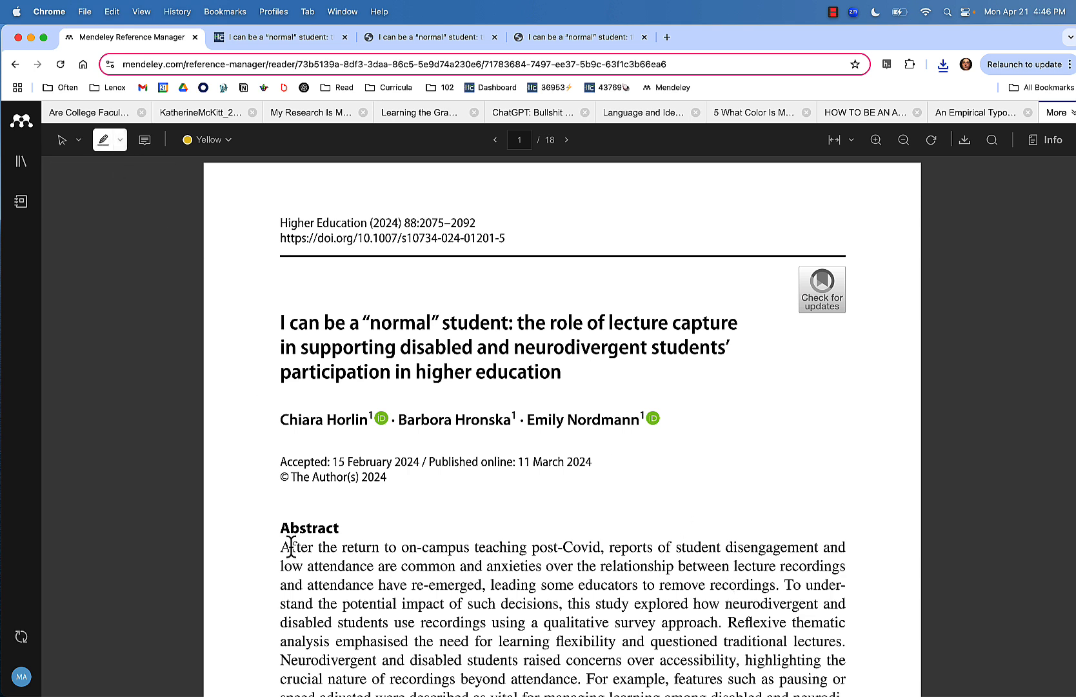
mouse_move(278, 550)
left_mouse_down()
mouse_move(831, 565)
mouse_move(779, 590)
left_mouse_up()
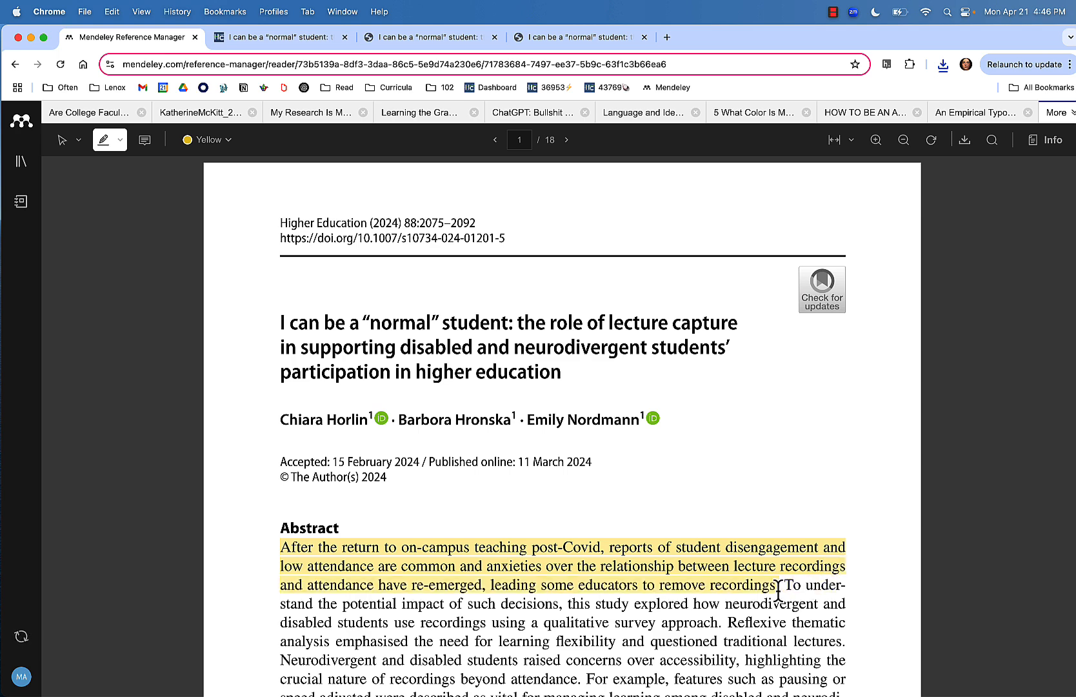
Place a sticky note in the abstract, on the line about speed adjustment, with the comment "Participants"
scroll(779, 588, "down", 3)
scroll(778, 588, "up", 1)
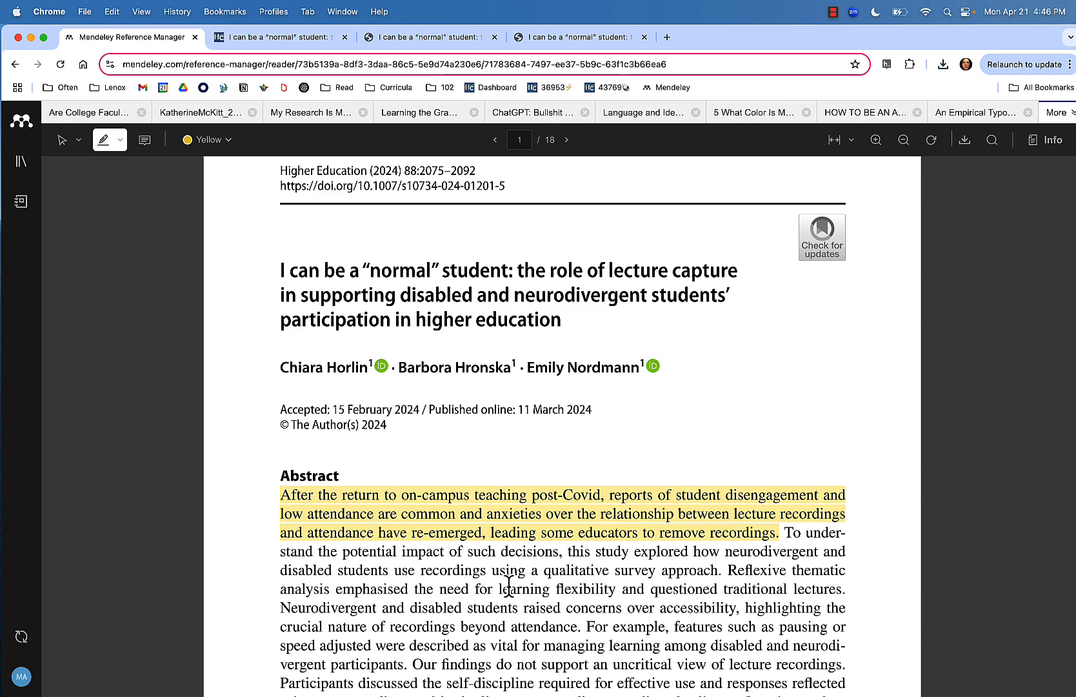
left_click(145, 143)
scroll(271, 548, "down", 2)
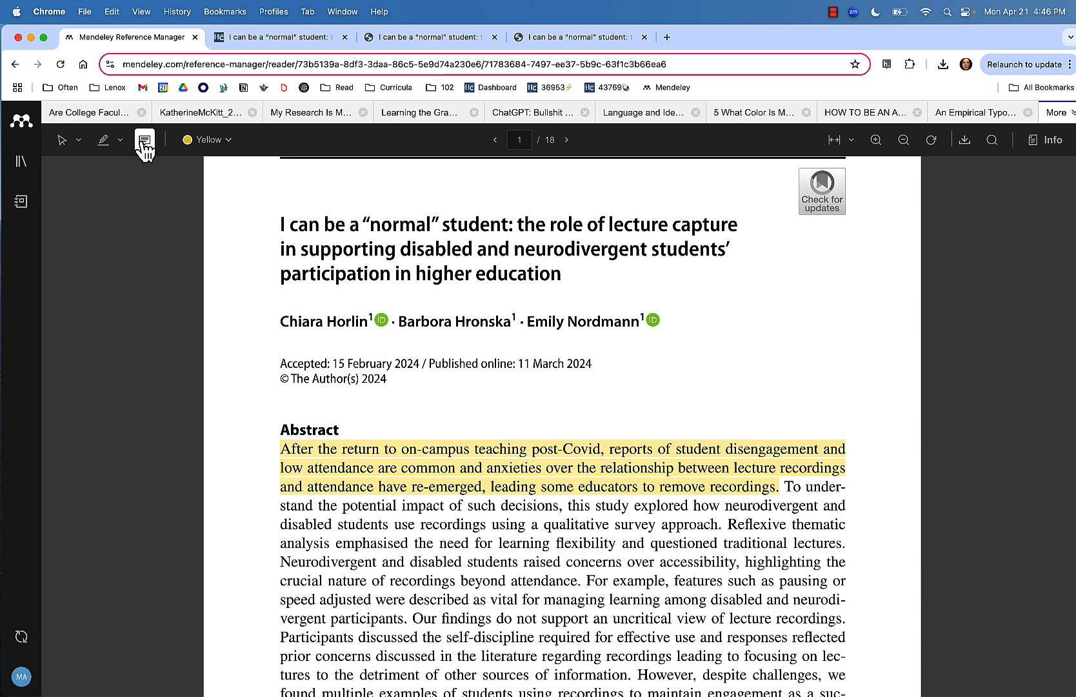
left_click(407, 598)
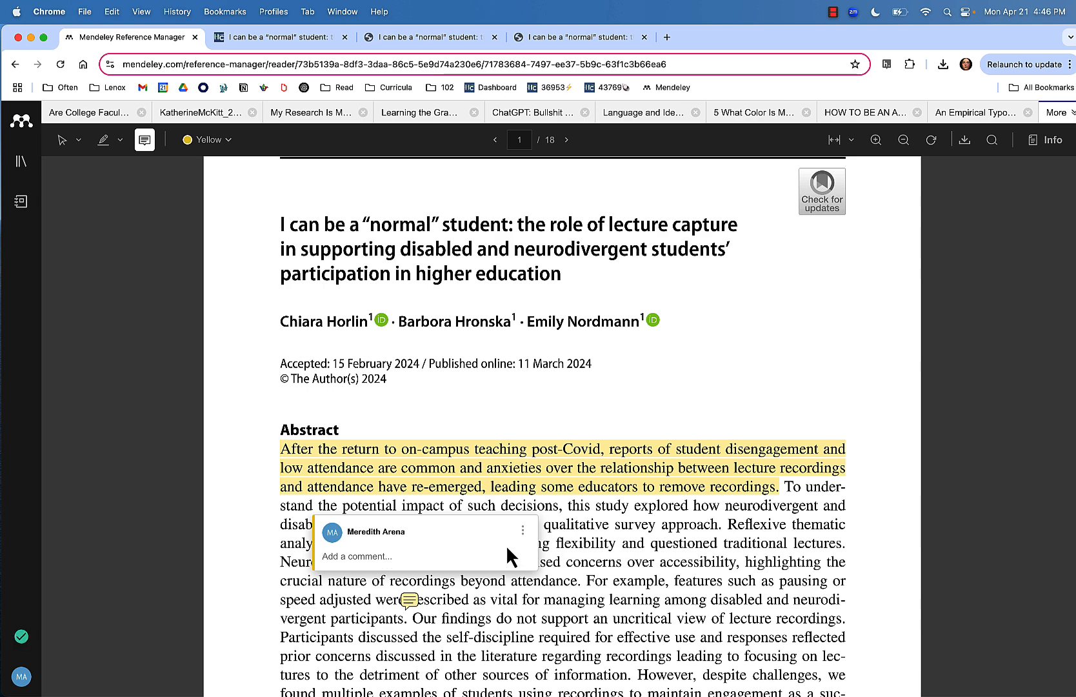
type("Partici")
key("BackSpace")
type("pants.")
key("BackSpace")
key("BackSpace")
key("BackSpace")
key("BackSpace")
key("BackSpace")
key("BackSpace")
type("cipant")
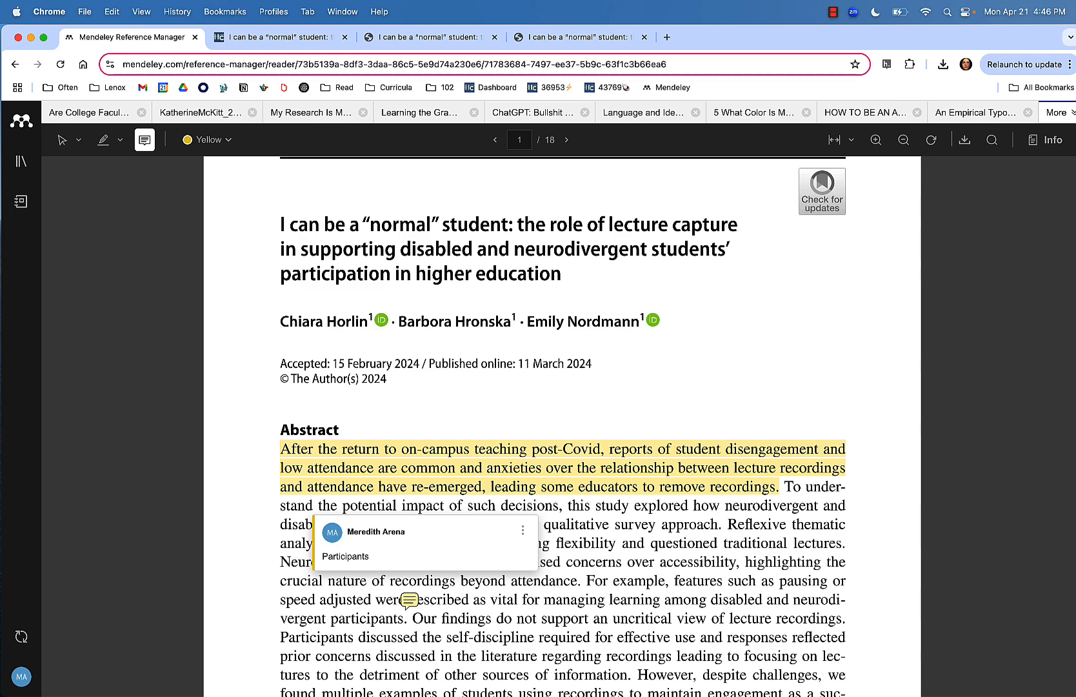
key("Return")
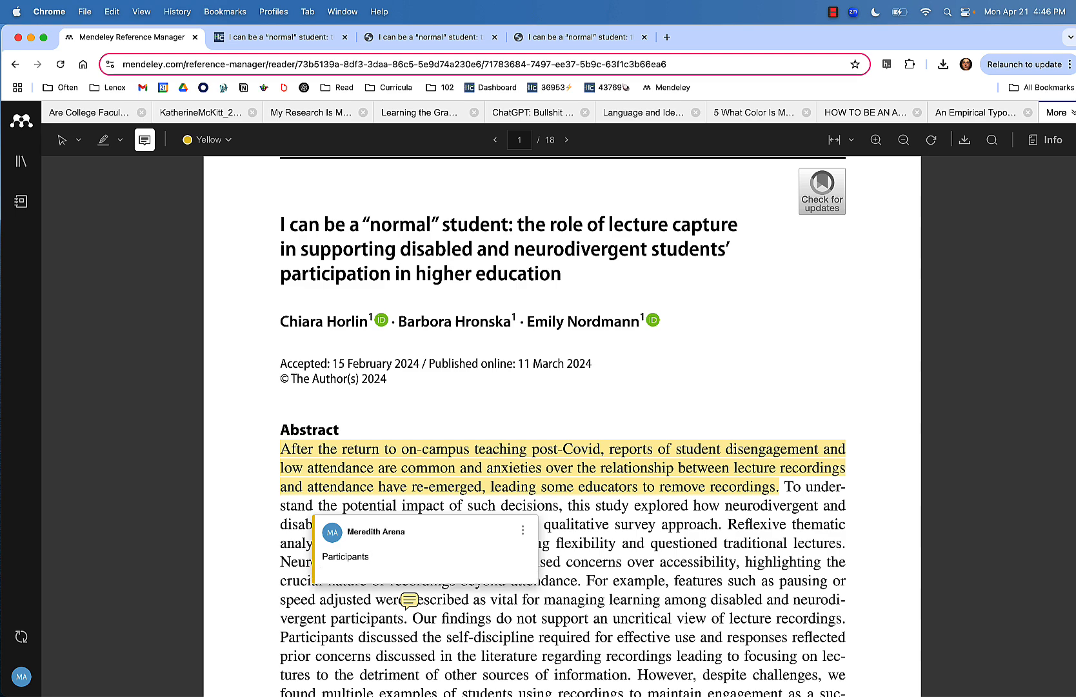
left_click(613, 573)
Place a second sticky note just below the article's keywords with the comment "Keywords for later"
scroll(462, 534, "down", 4)
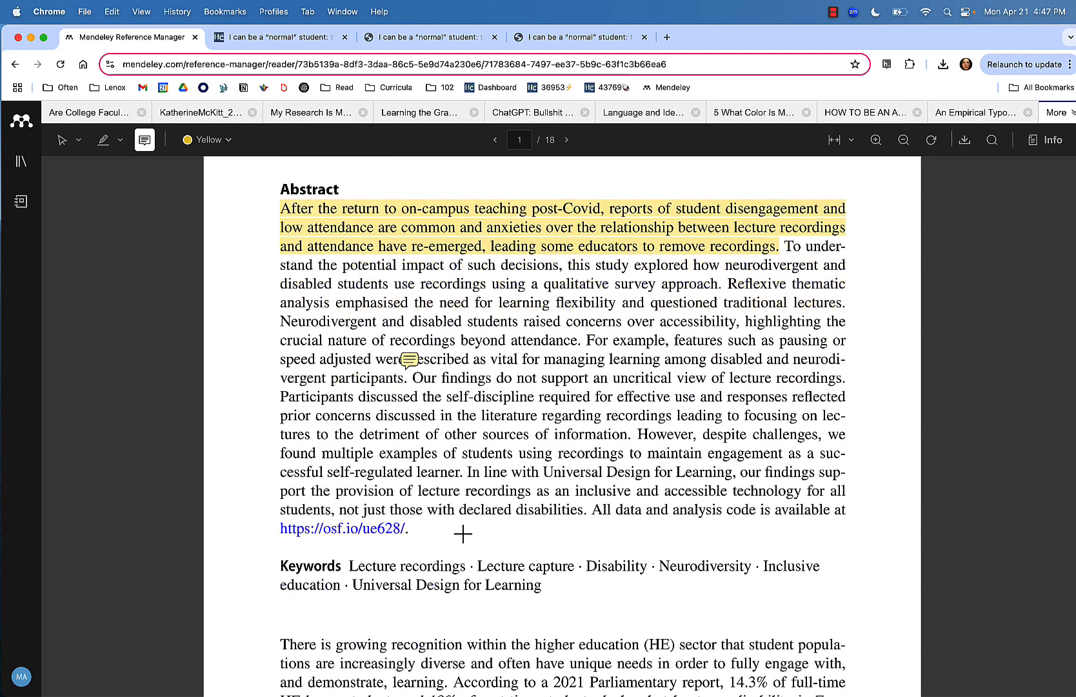
scroll(463, 534, "down", 5)
left_click(418, 374)
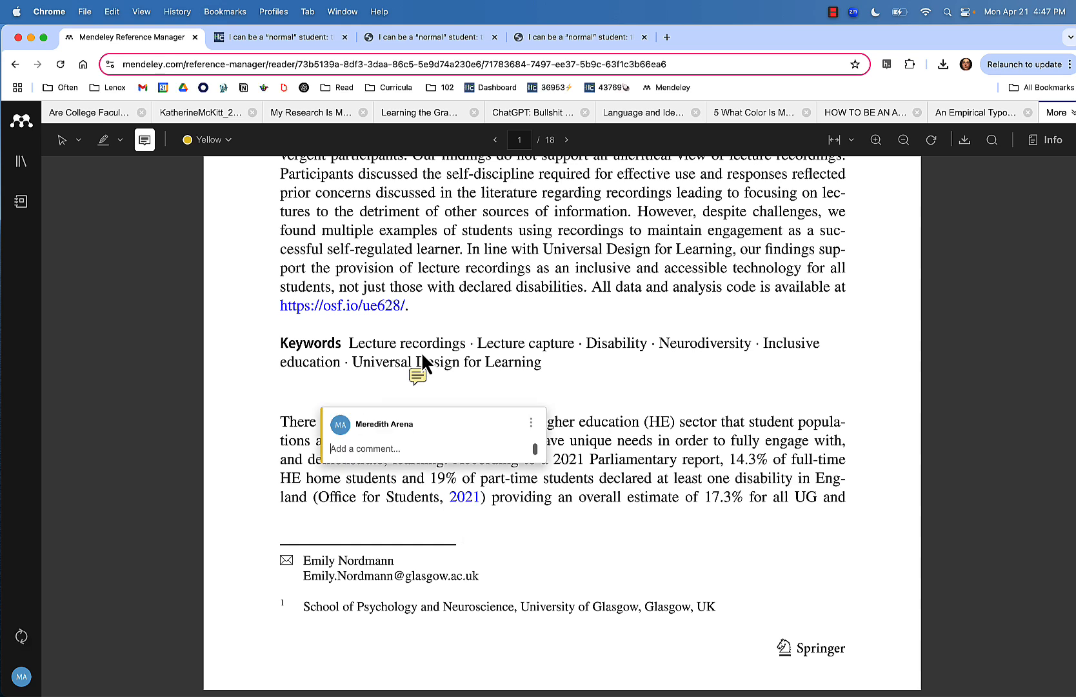
left_click(369, 447)
type("Keywords for later")
key("Return")
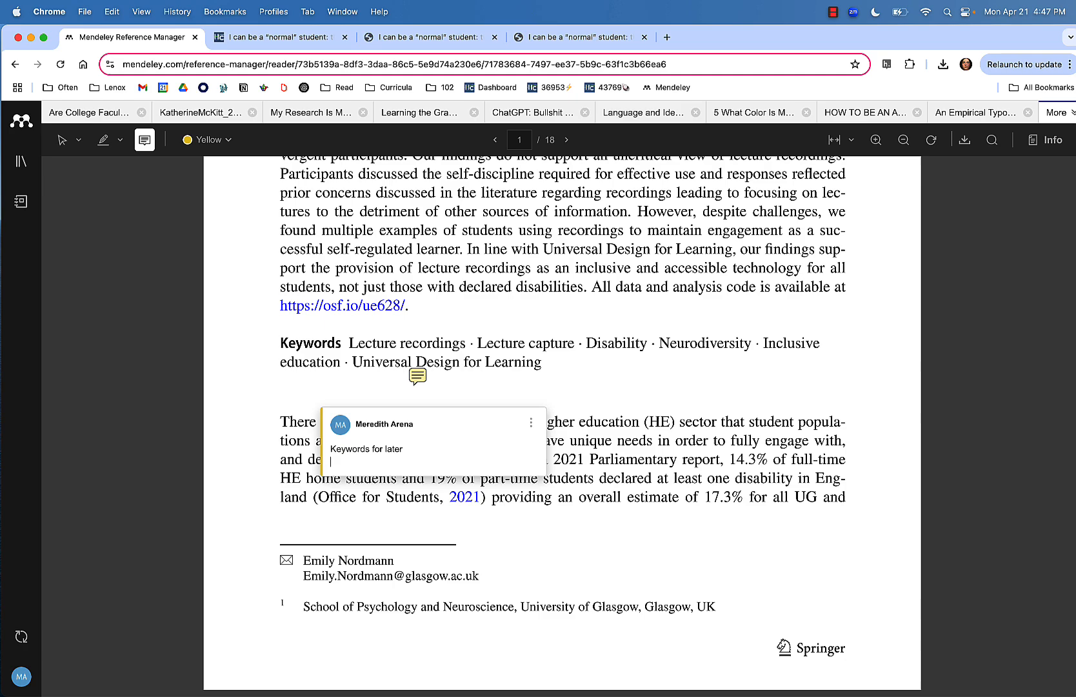
left_click(414, 563)
Show the article's details pane, review the comments under its annotations and open the notebook
scroll(516, 576, "down", 4)
scroll(851, 245, "up", 6)
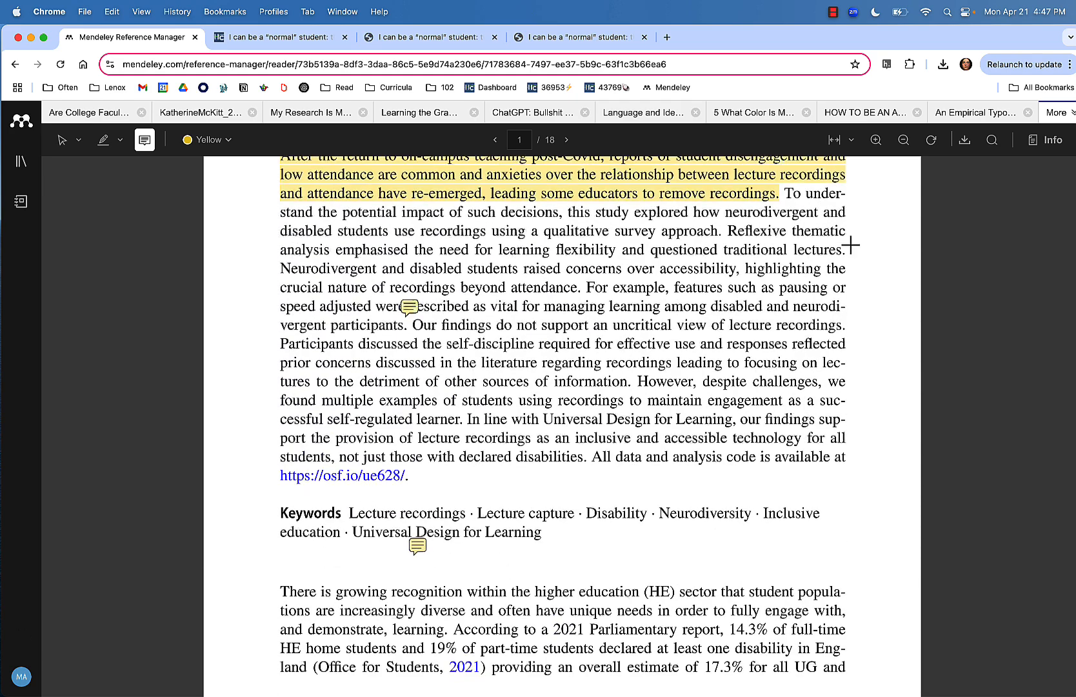
left_click(1046, 140)
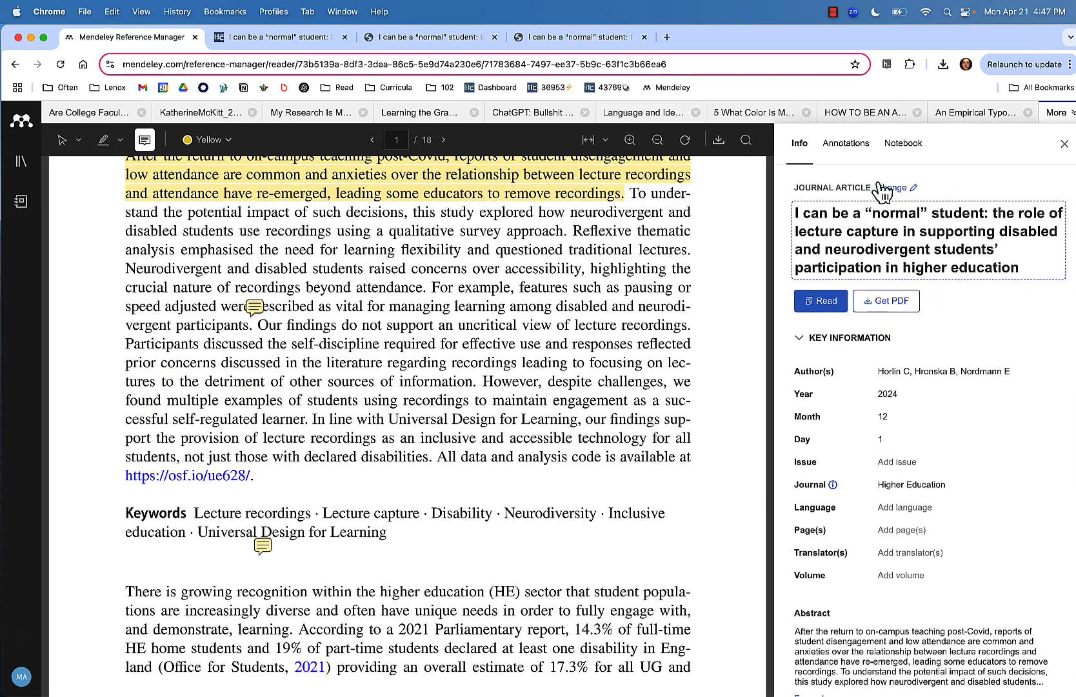
left_click(846, 143)
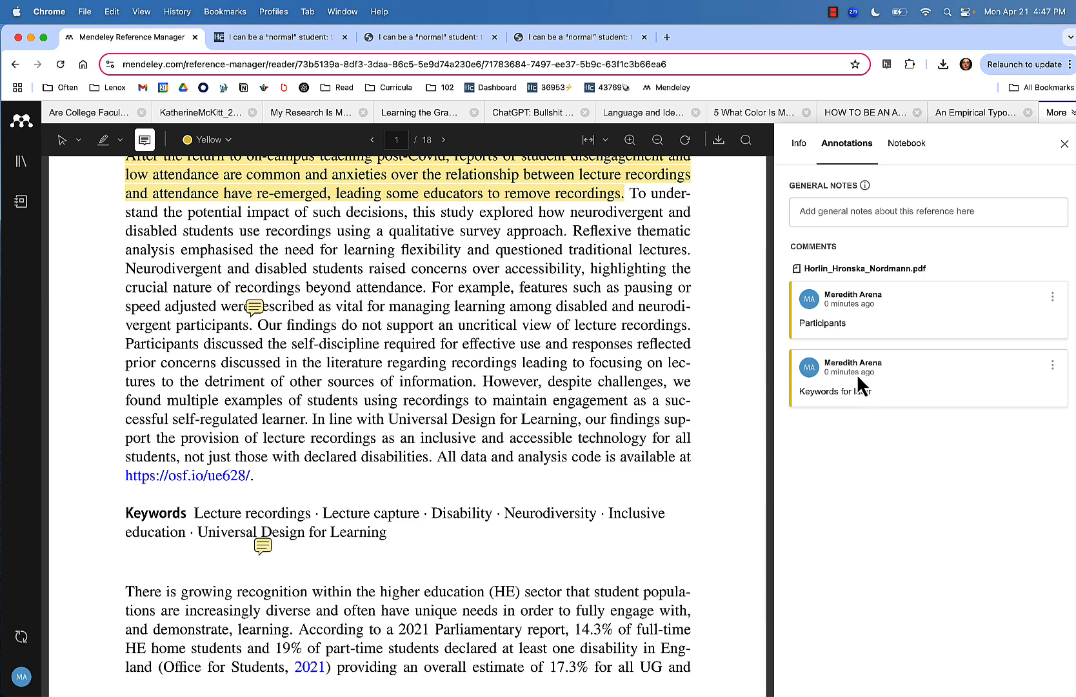
left_click(922, 154)
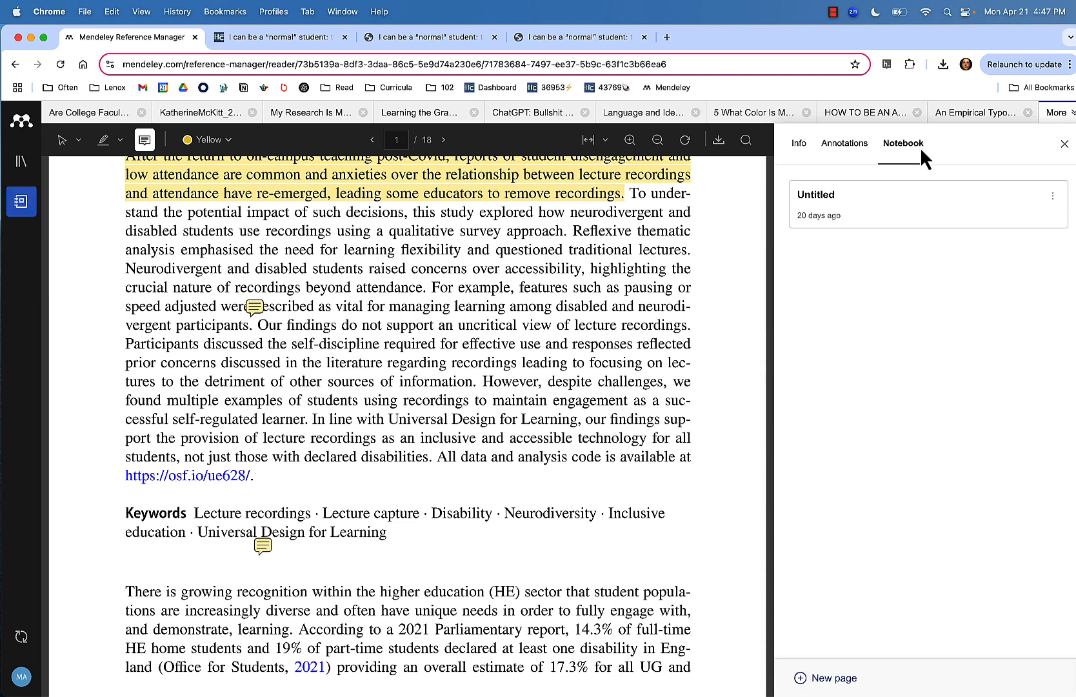
Open the untitled notebook page and title it "Summary"
left_click(833, 195)
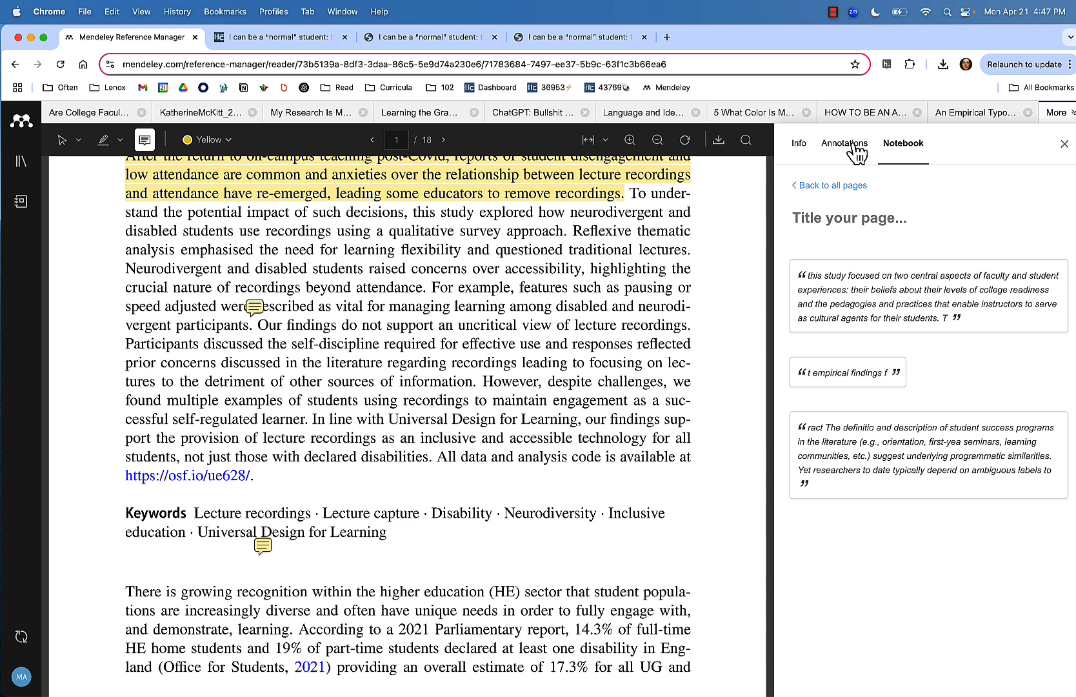
left_click(844, 217)
type("Summary")
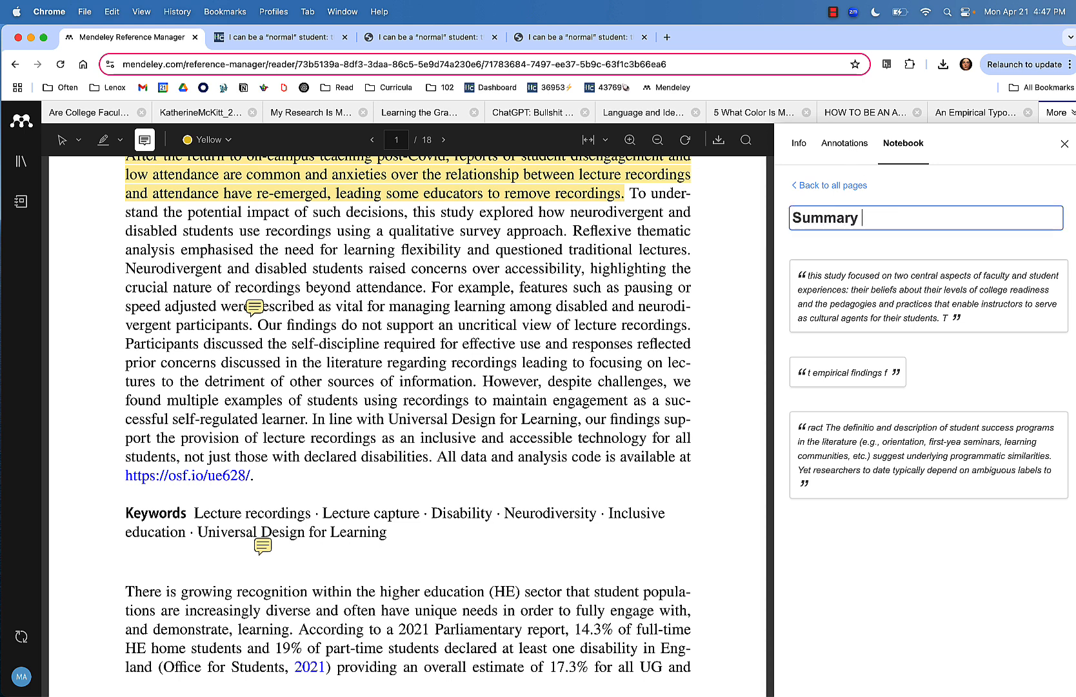
left_click(854, 253)
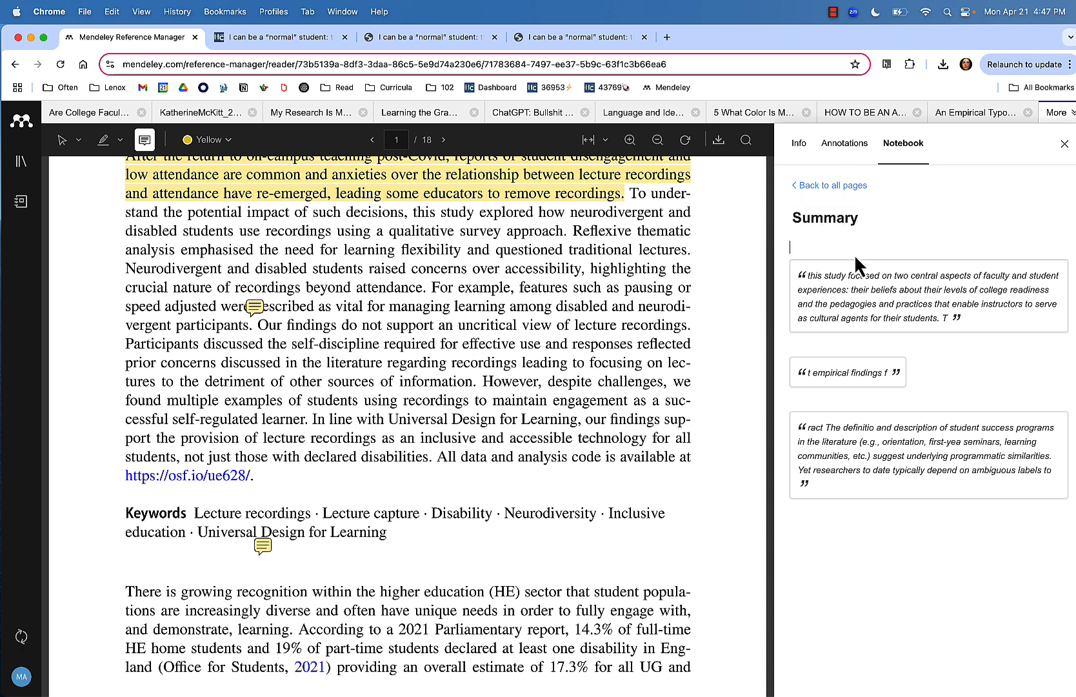
left_click(863, 220)
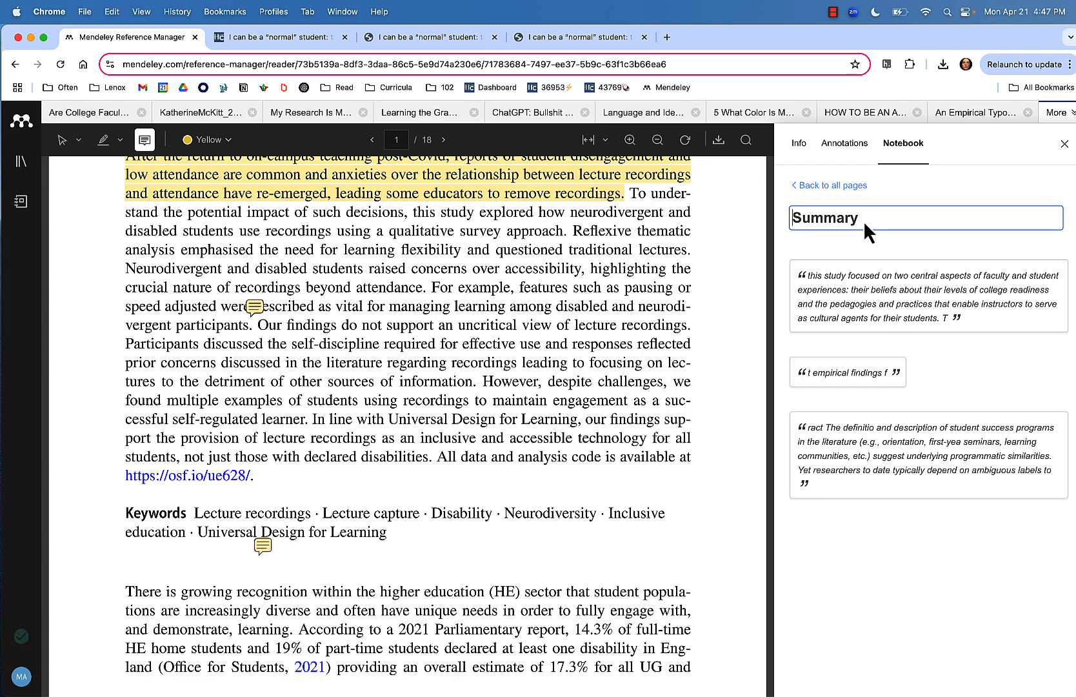
Show the annotations, place a sticky note beside the opening lines of Methodological approach with the comment "Safe space information to review later", and close the details pane
left_click(834, 155)
scroll(594, 466, "down", 14)
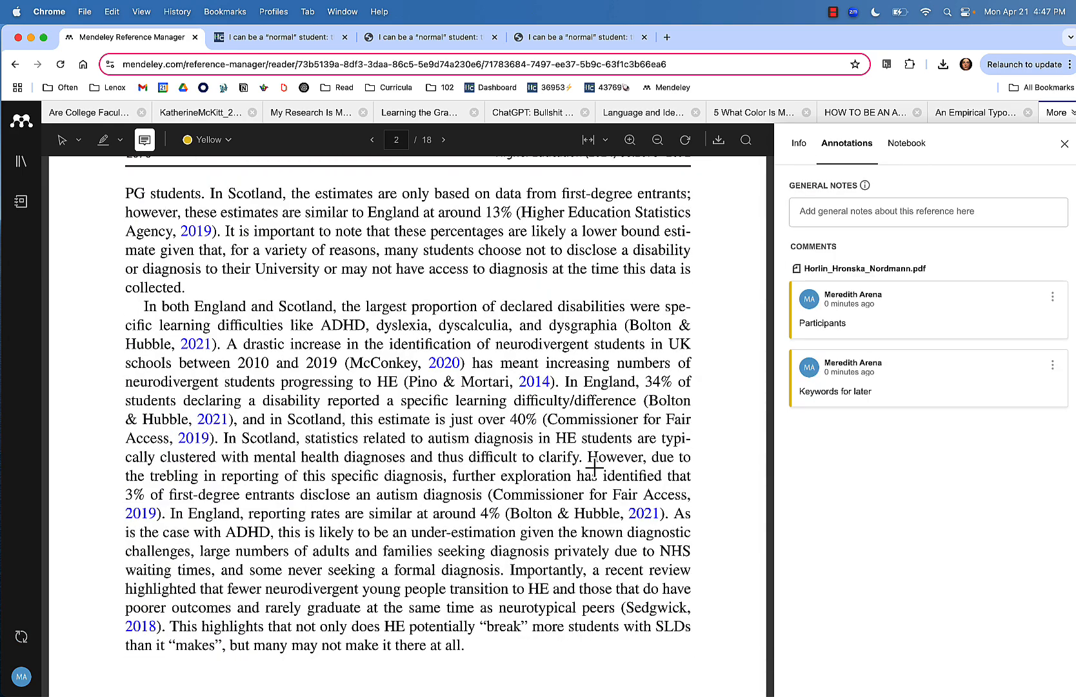
scroll(594, 465, "up", 5)
scroll(594, 464, "down", 12)
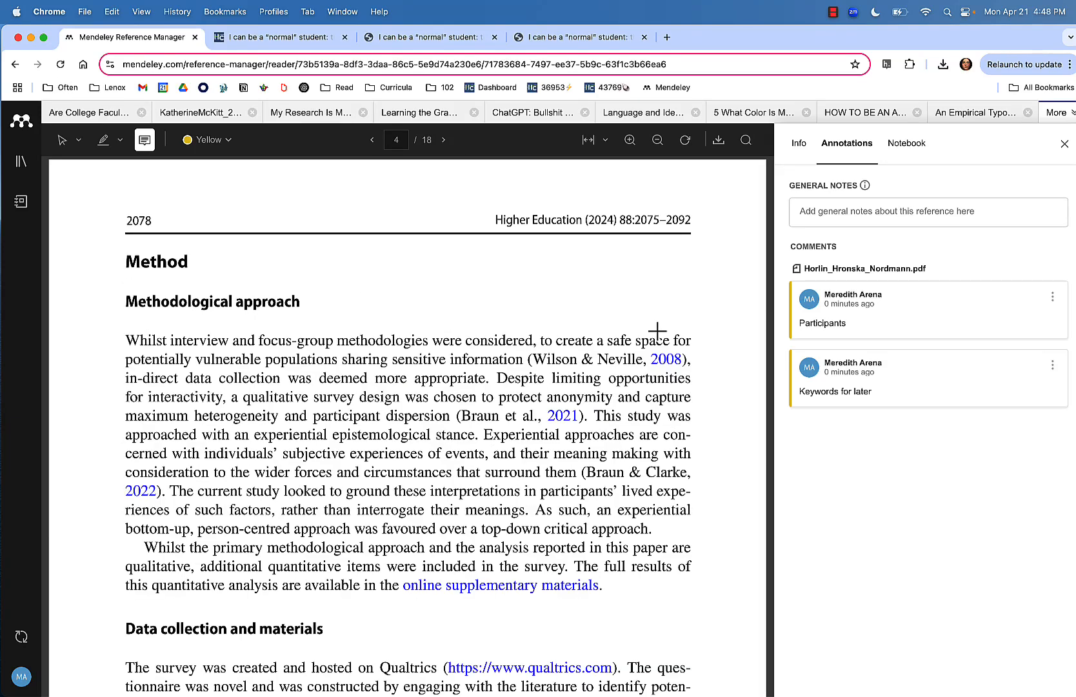
left_click(703, 353)
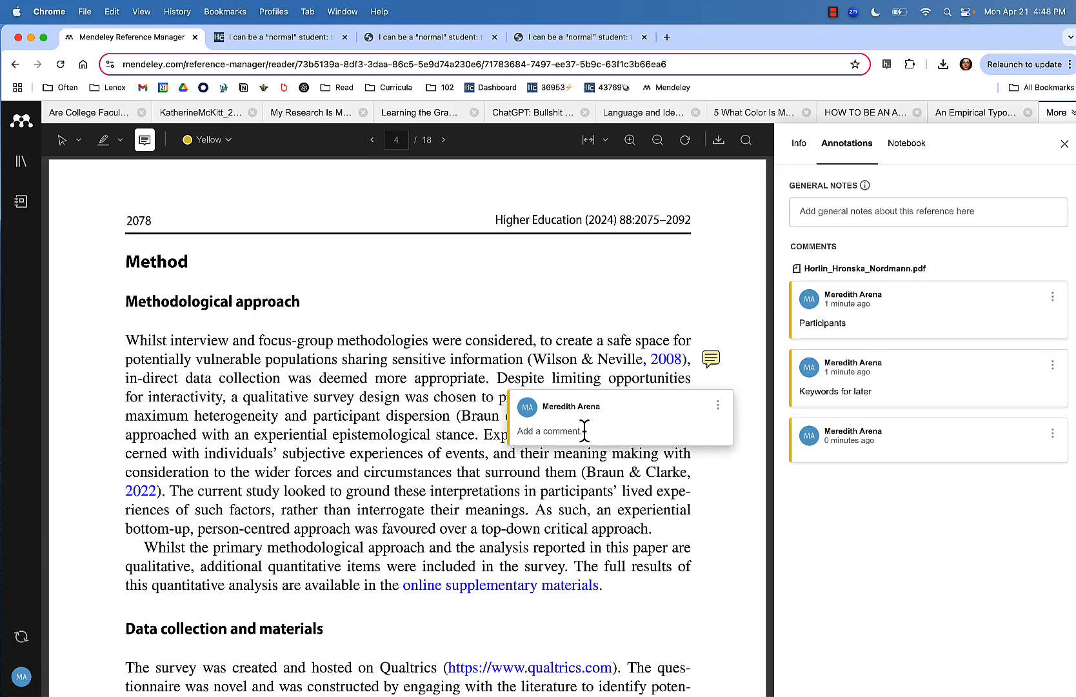
type("Sa")
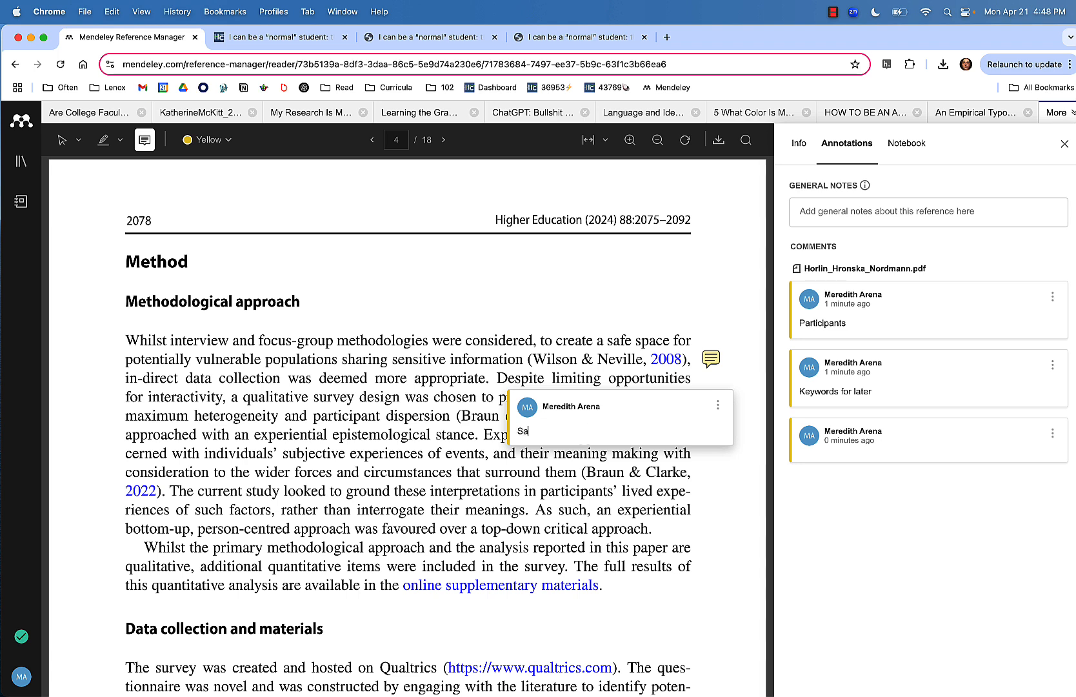
type("fe sapce")
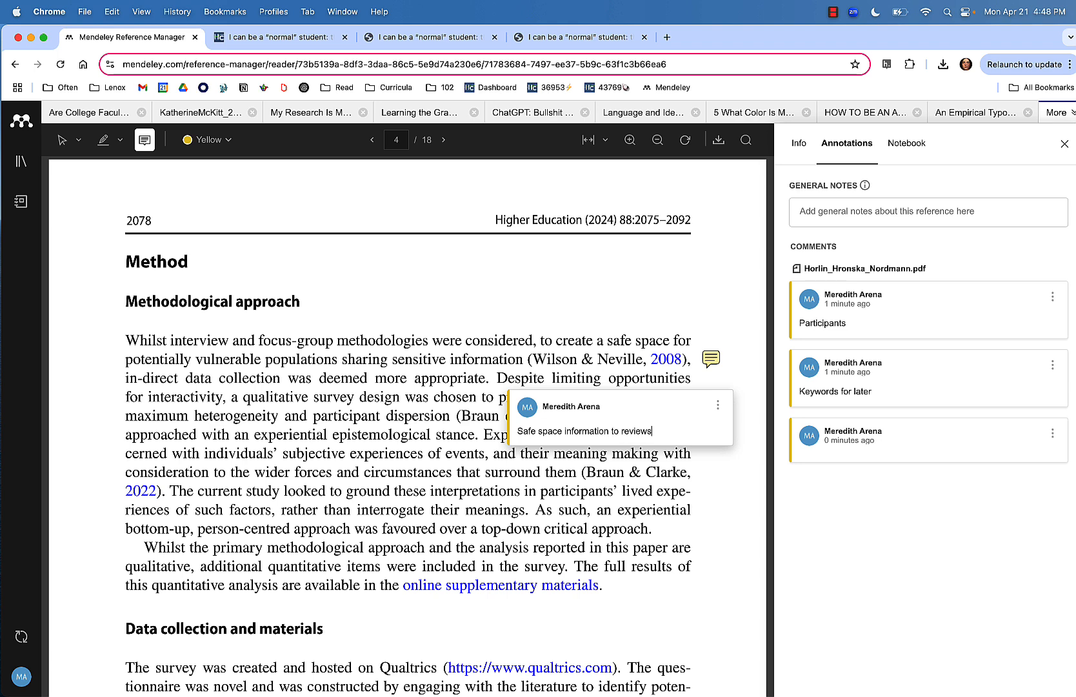
type("r")
key("Return")
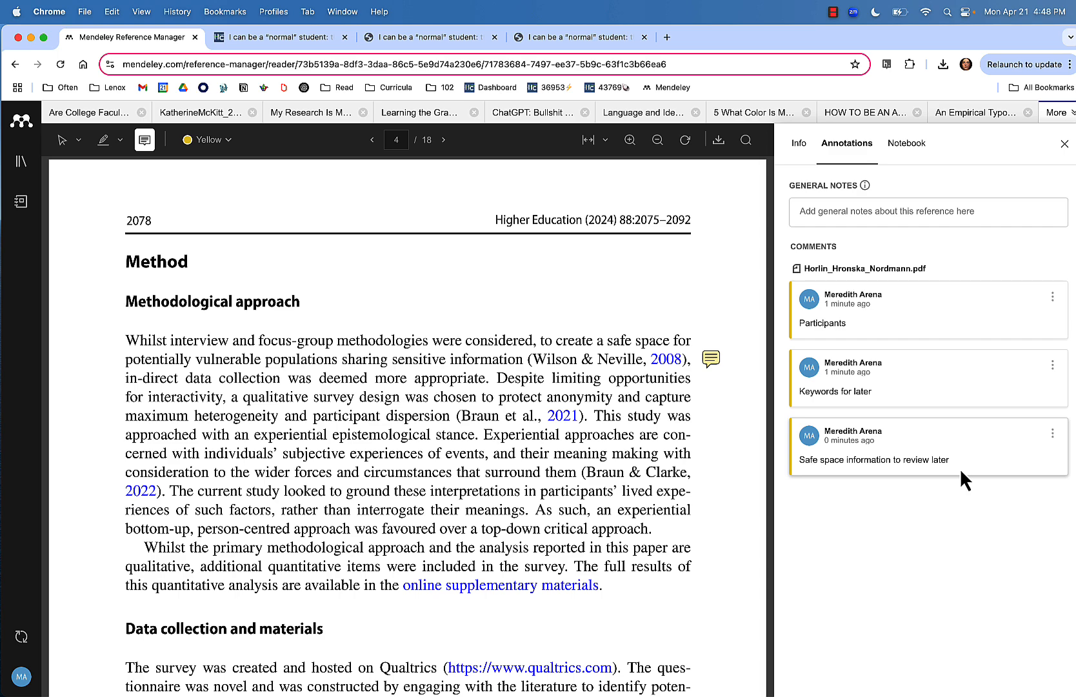
left_click(1064, 143)
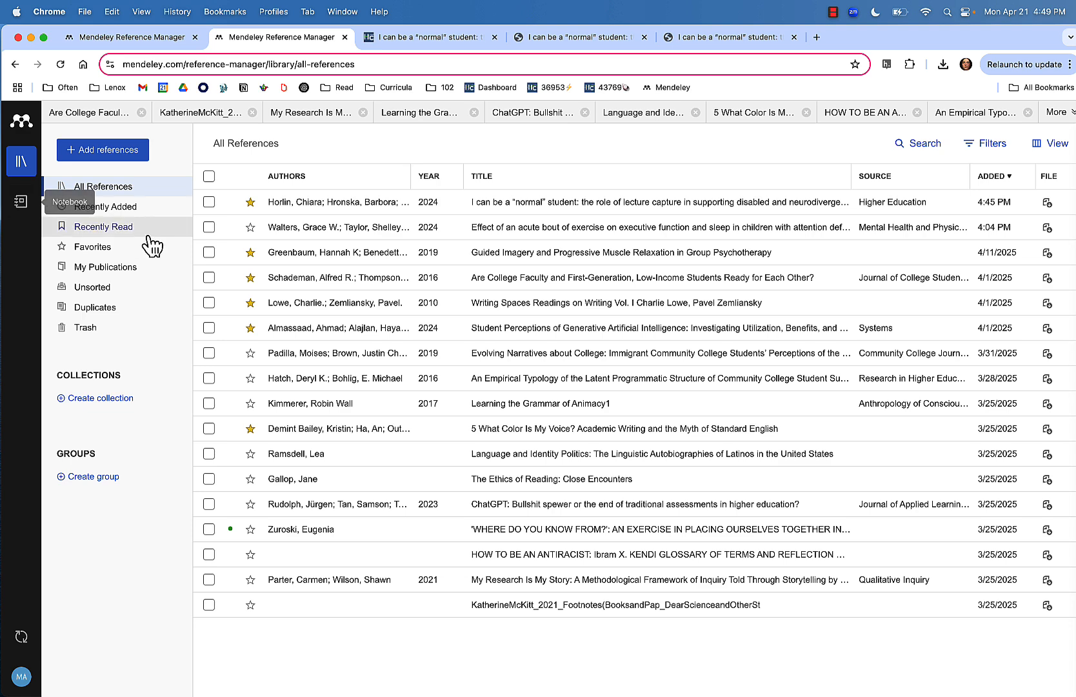
Create a library collection named "Neurodivergence and Online Learning"
left_click(99, 400)
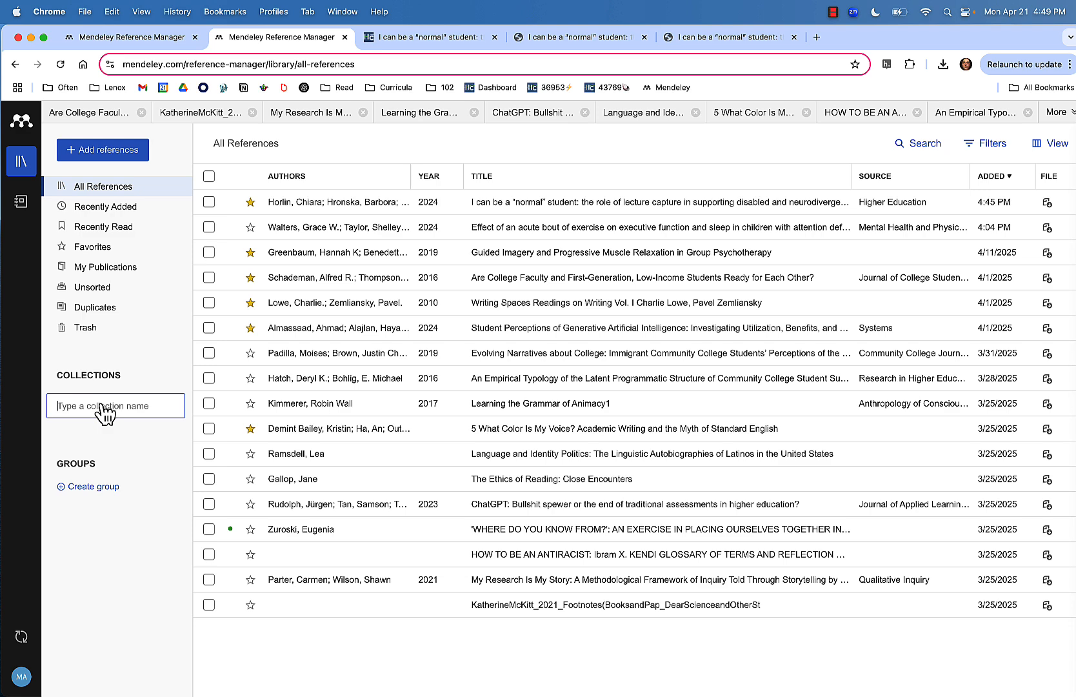
type("Neurodive")
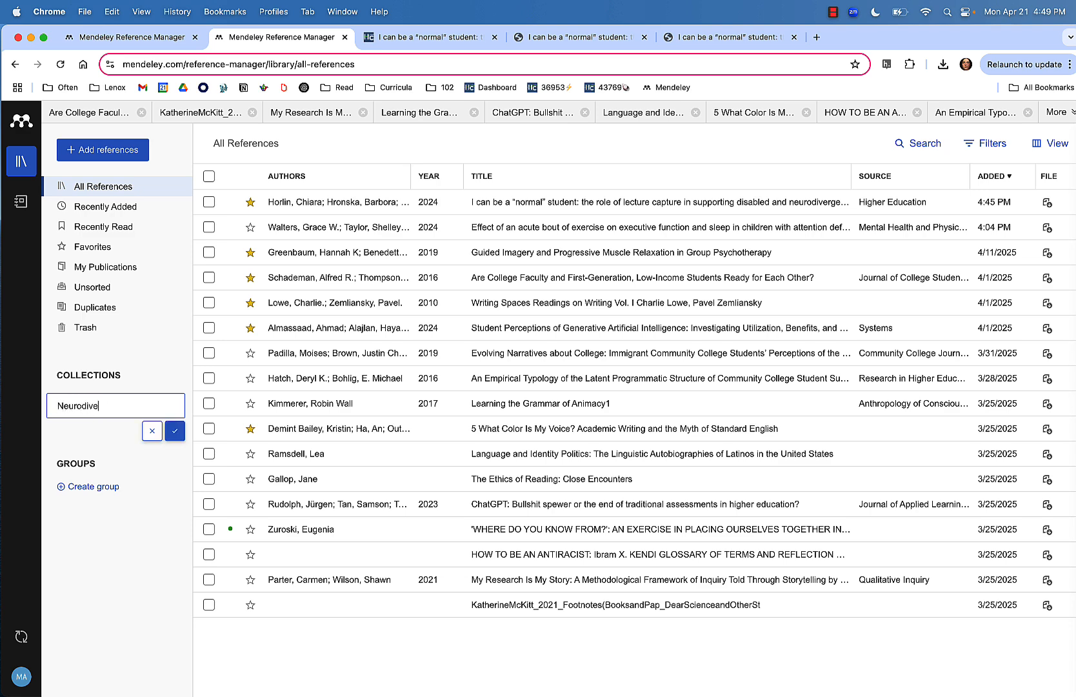
type("rgence and ")
type("Online Learning")
left_click(174, 430)
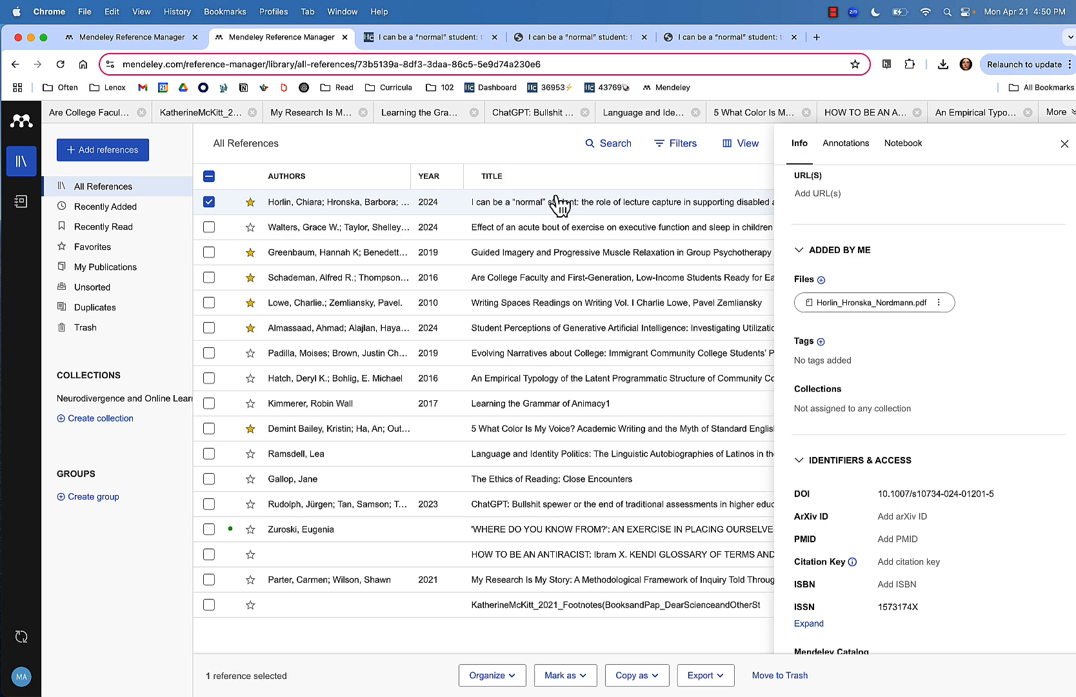
Add the "I can be a 'normal' student" article to the Neurodivergence and Online Learning collection, deselect the article and open that collection
left_click(494, 684)
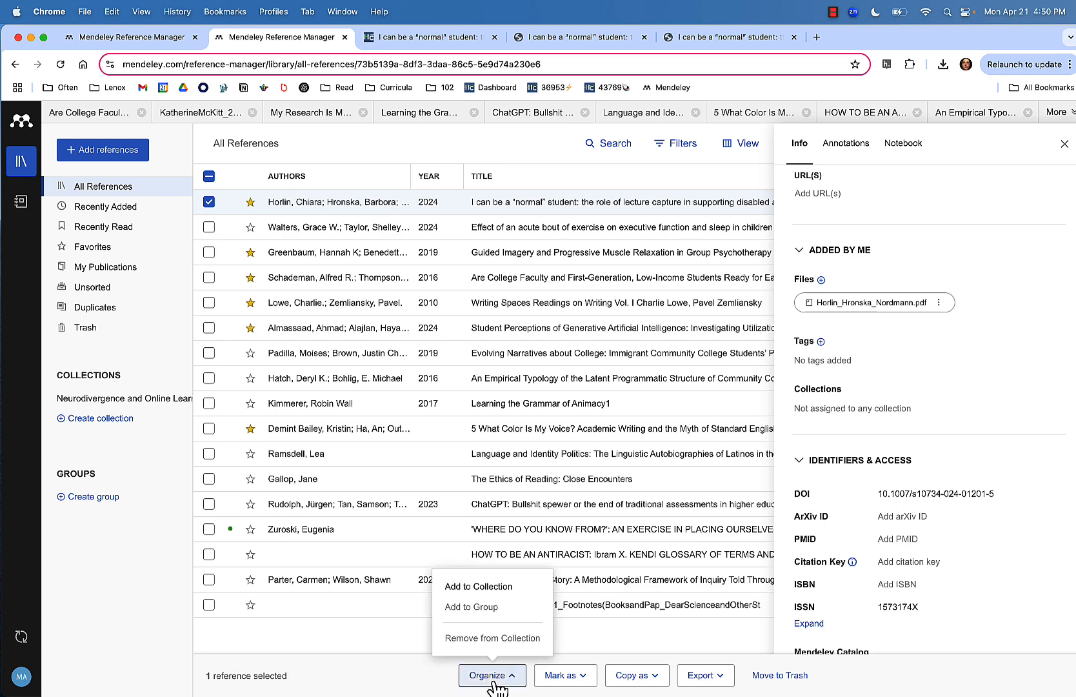
left_click(493, 586)
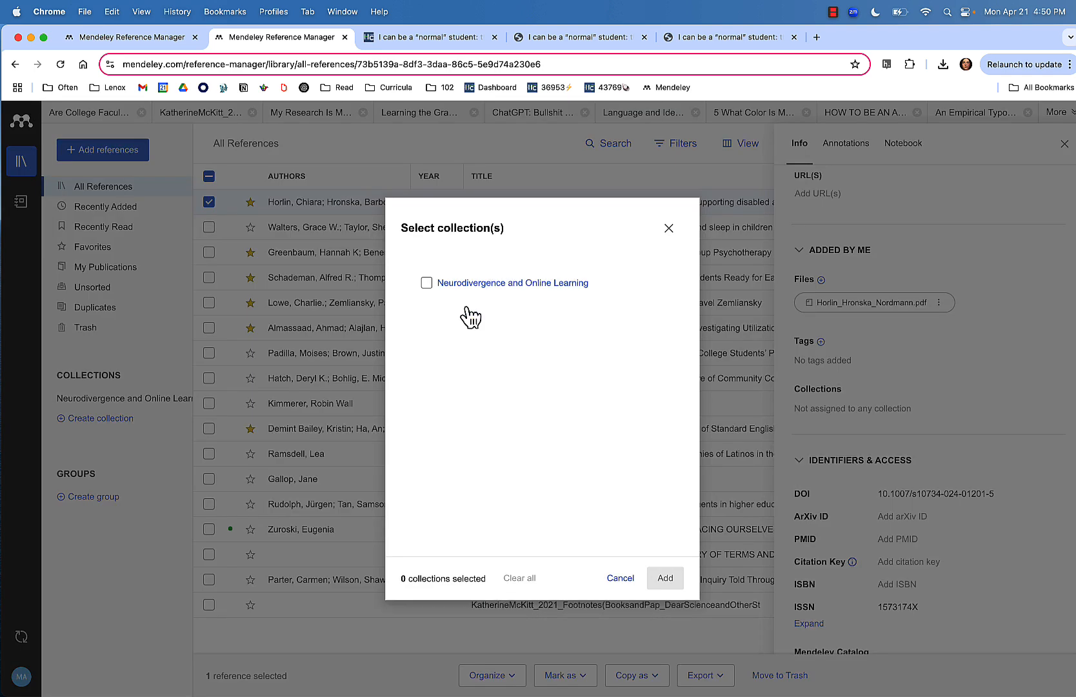
left_click(426, 285)
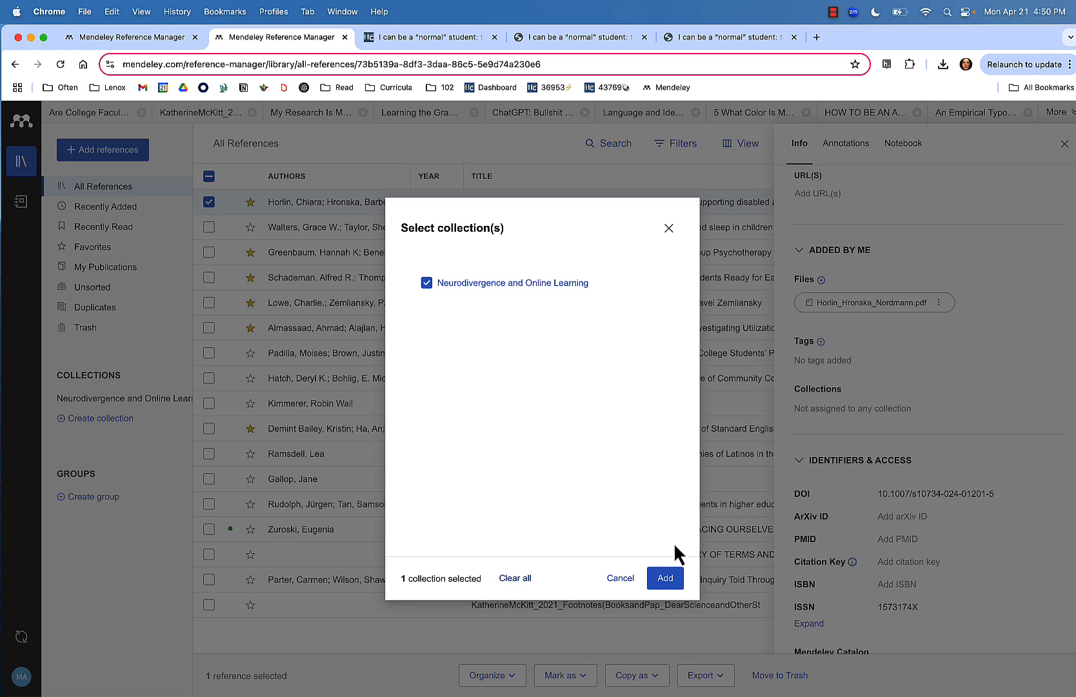
left_click(666, 578)
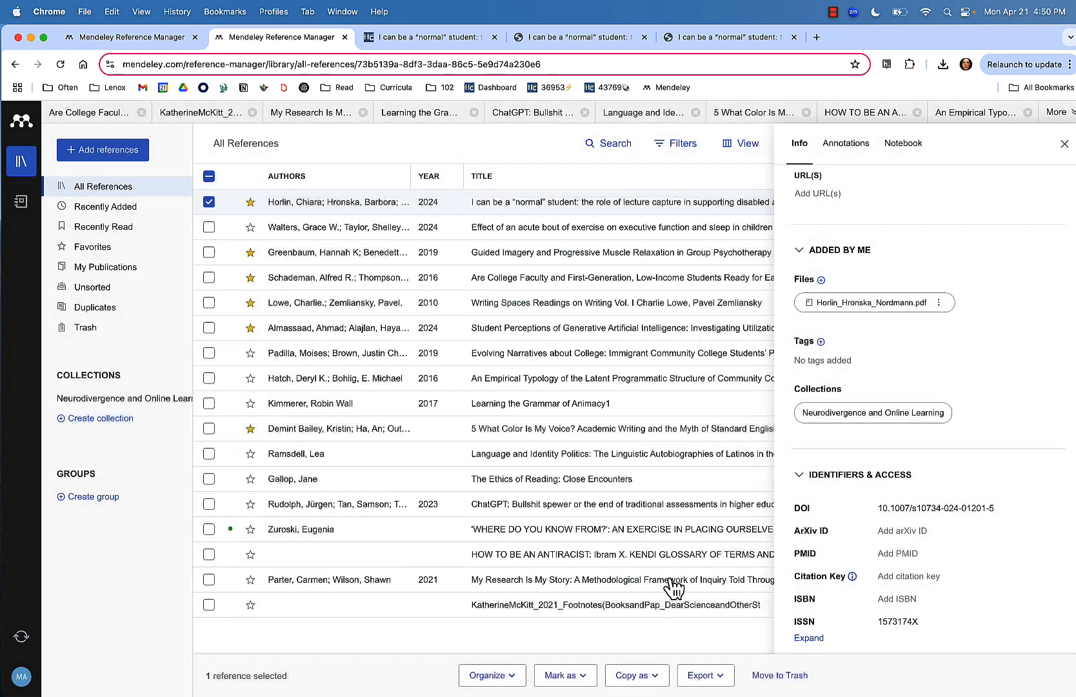
left_click(1064, 145)
left_click(208, 202)
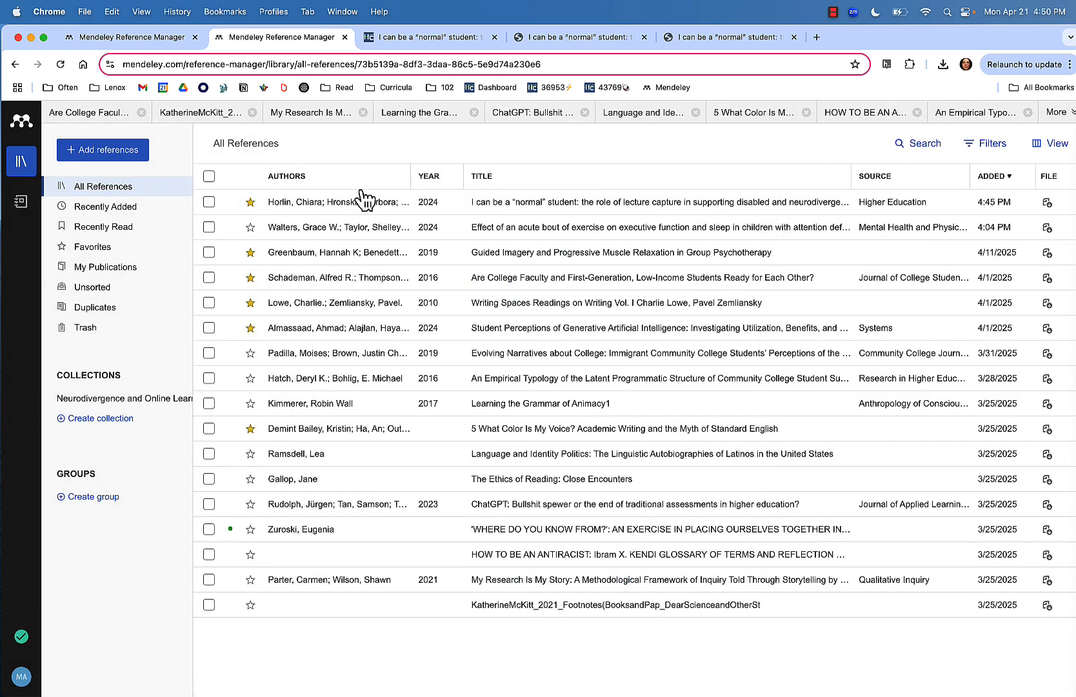
left_click(95, 401)
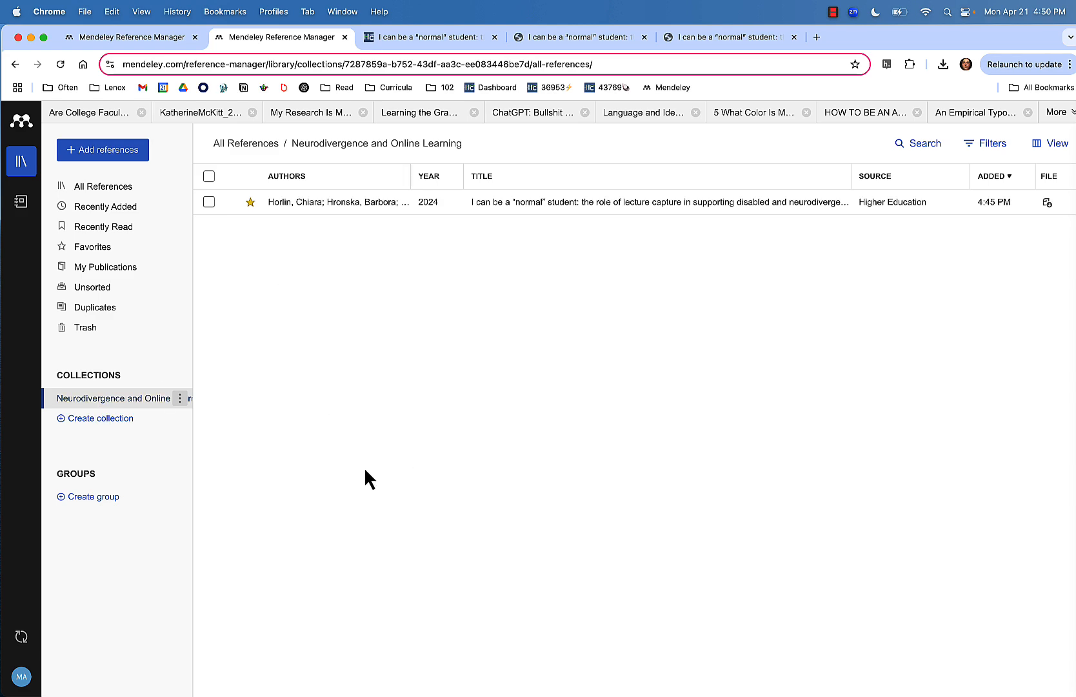
Revisit the annotated article in the reader, return to the library and open the Mendeley home page with its article search
left_click(128, 39)
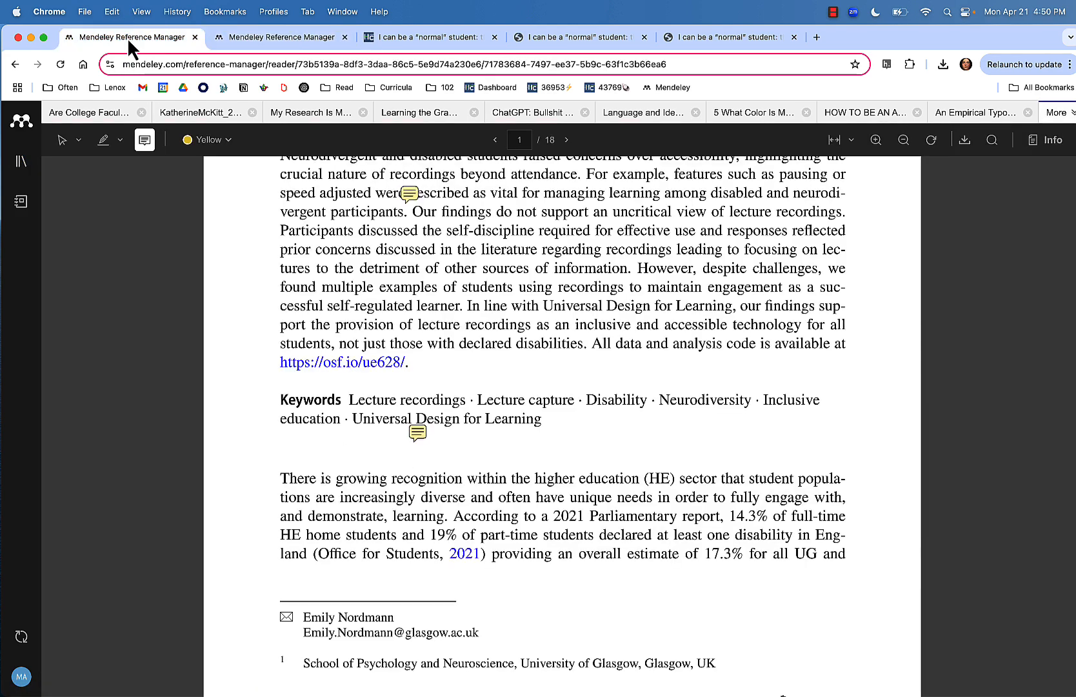
left_click(235, 41)
left_click(22, 121)
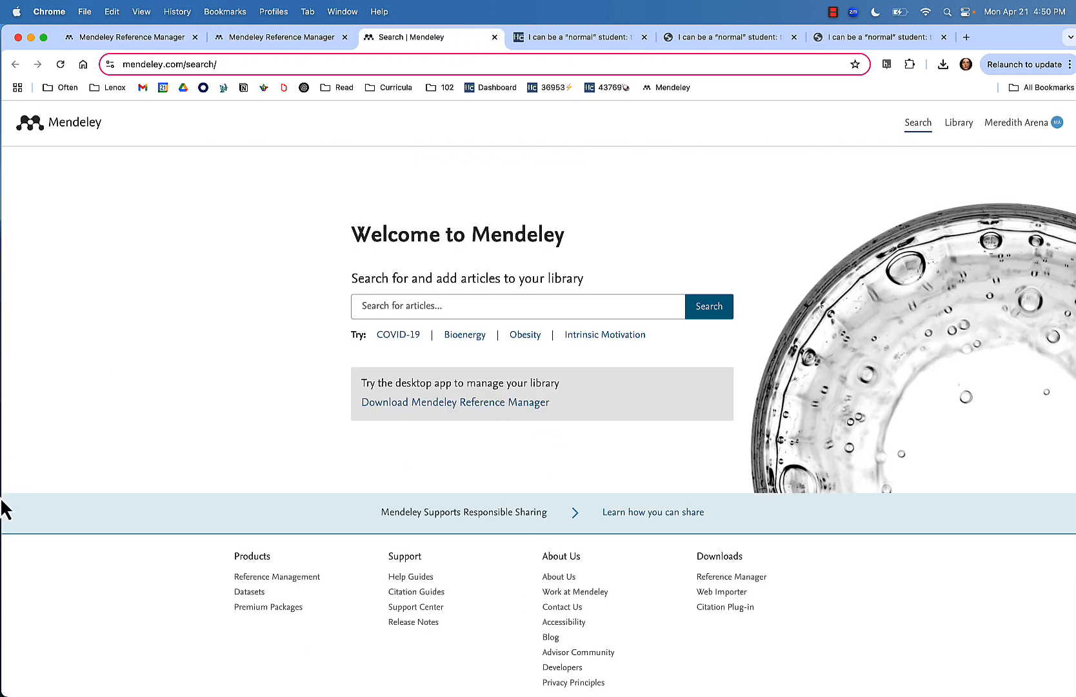
mouse_move(2, 502)
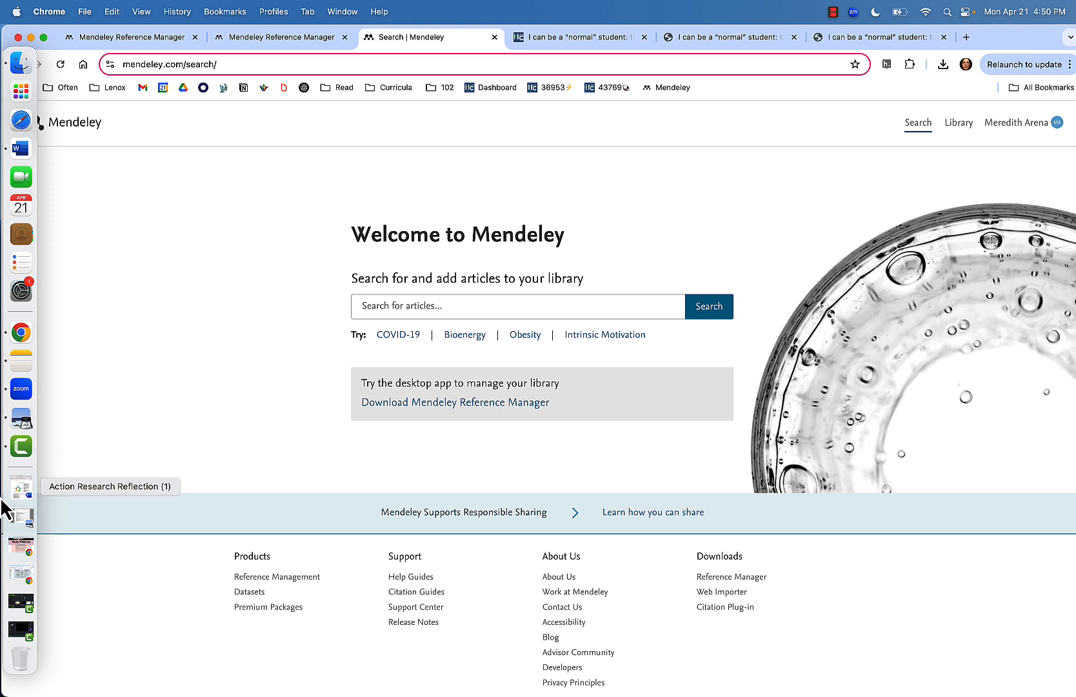